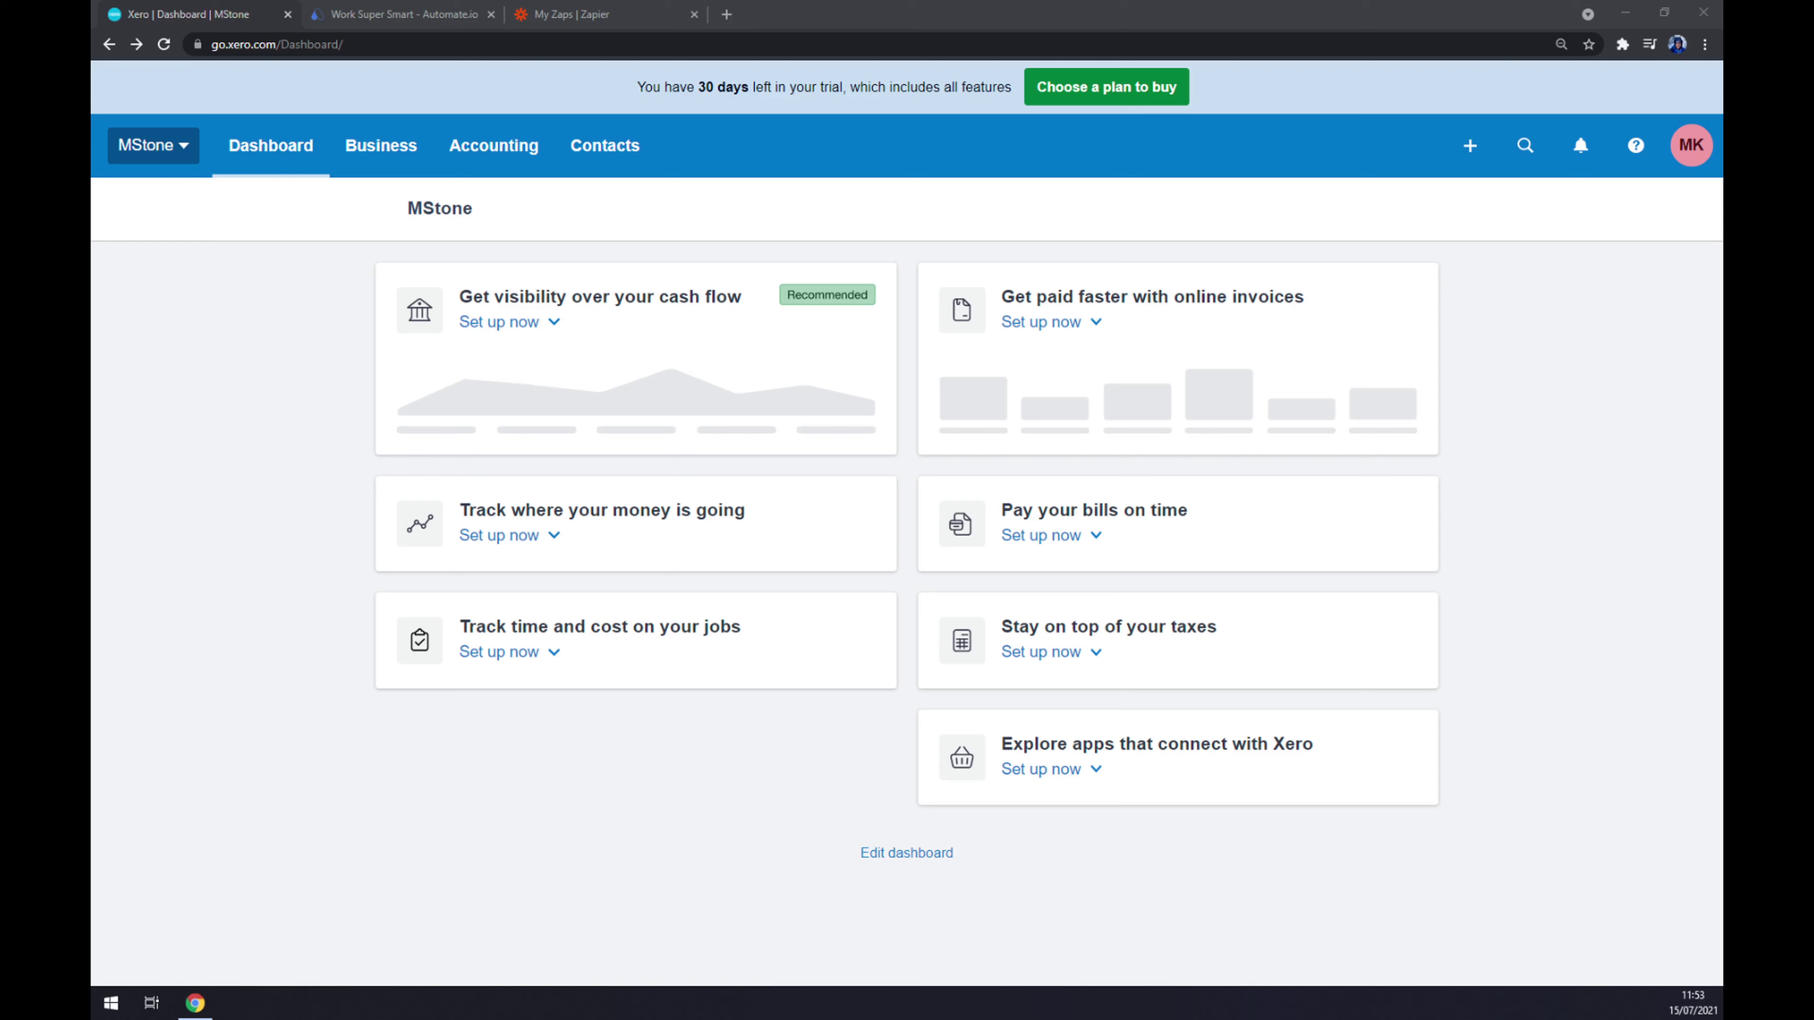
Switch to the Automate.io site and reveal the Integrations mega-menu of popular apps.
click(325, 279)
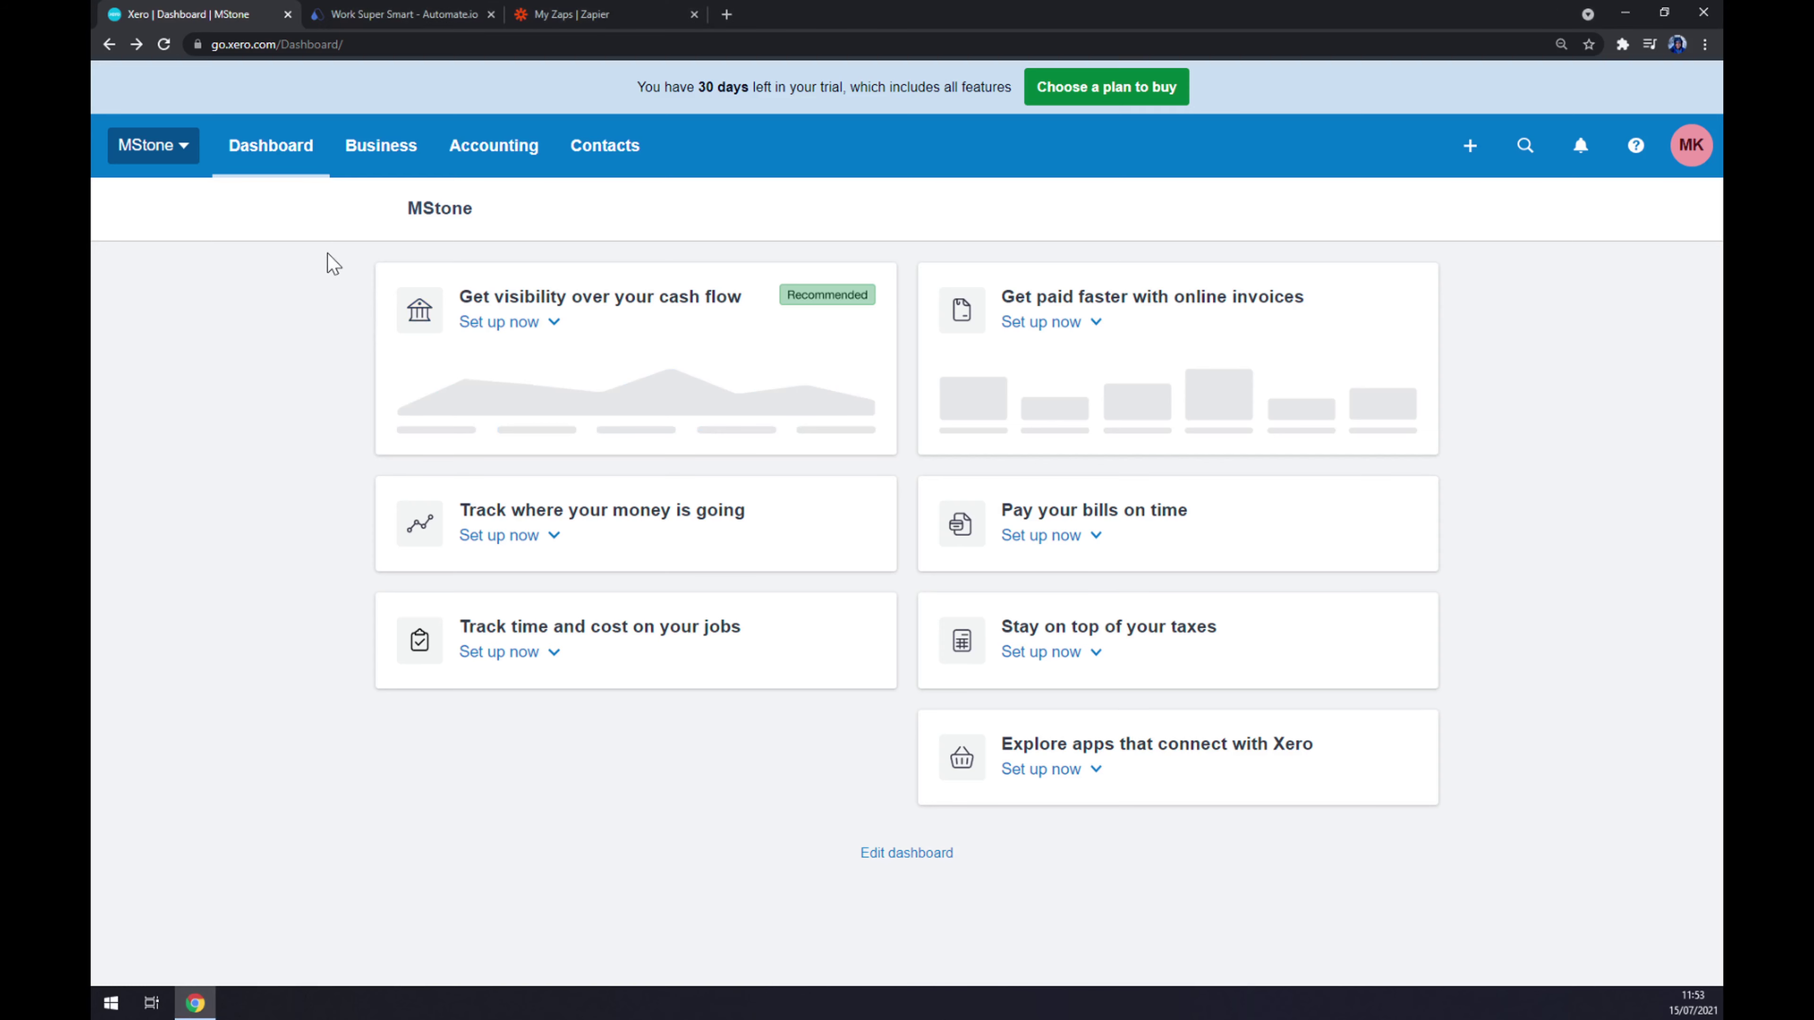
click(430, 11)
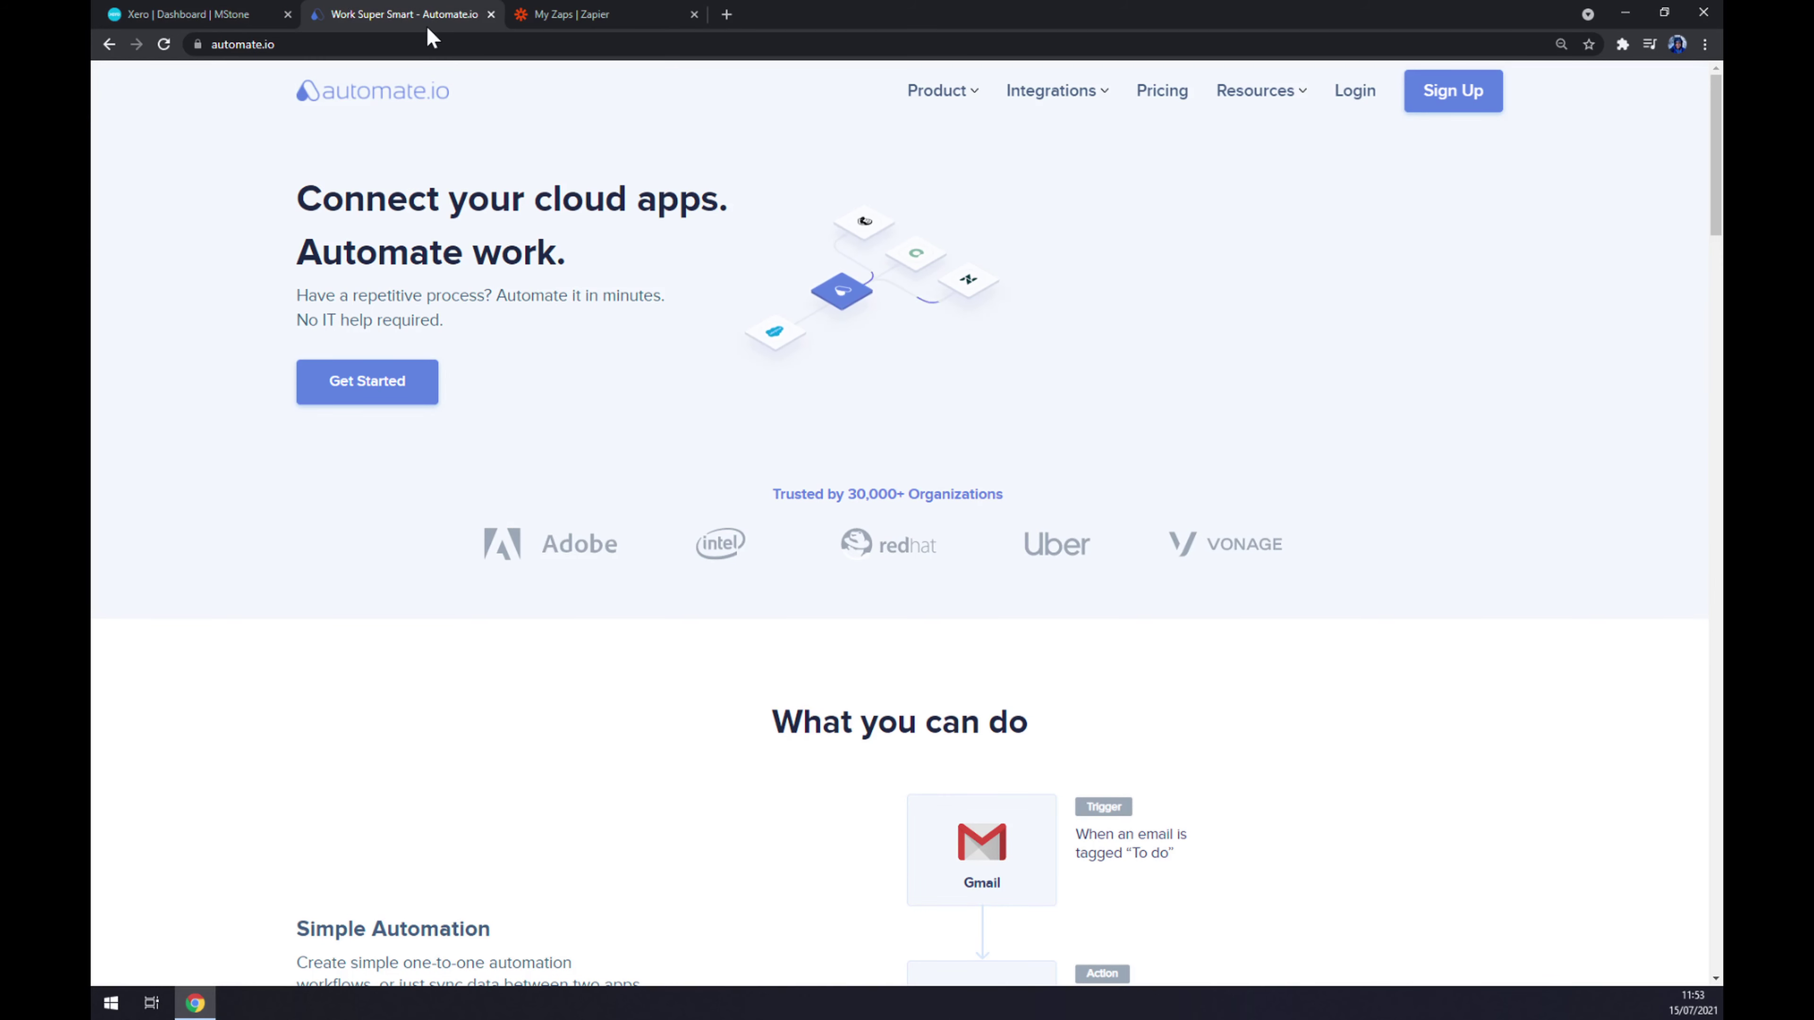
mouse_move(1053, 108)
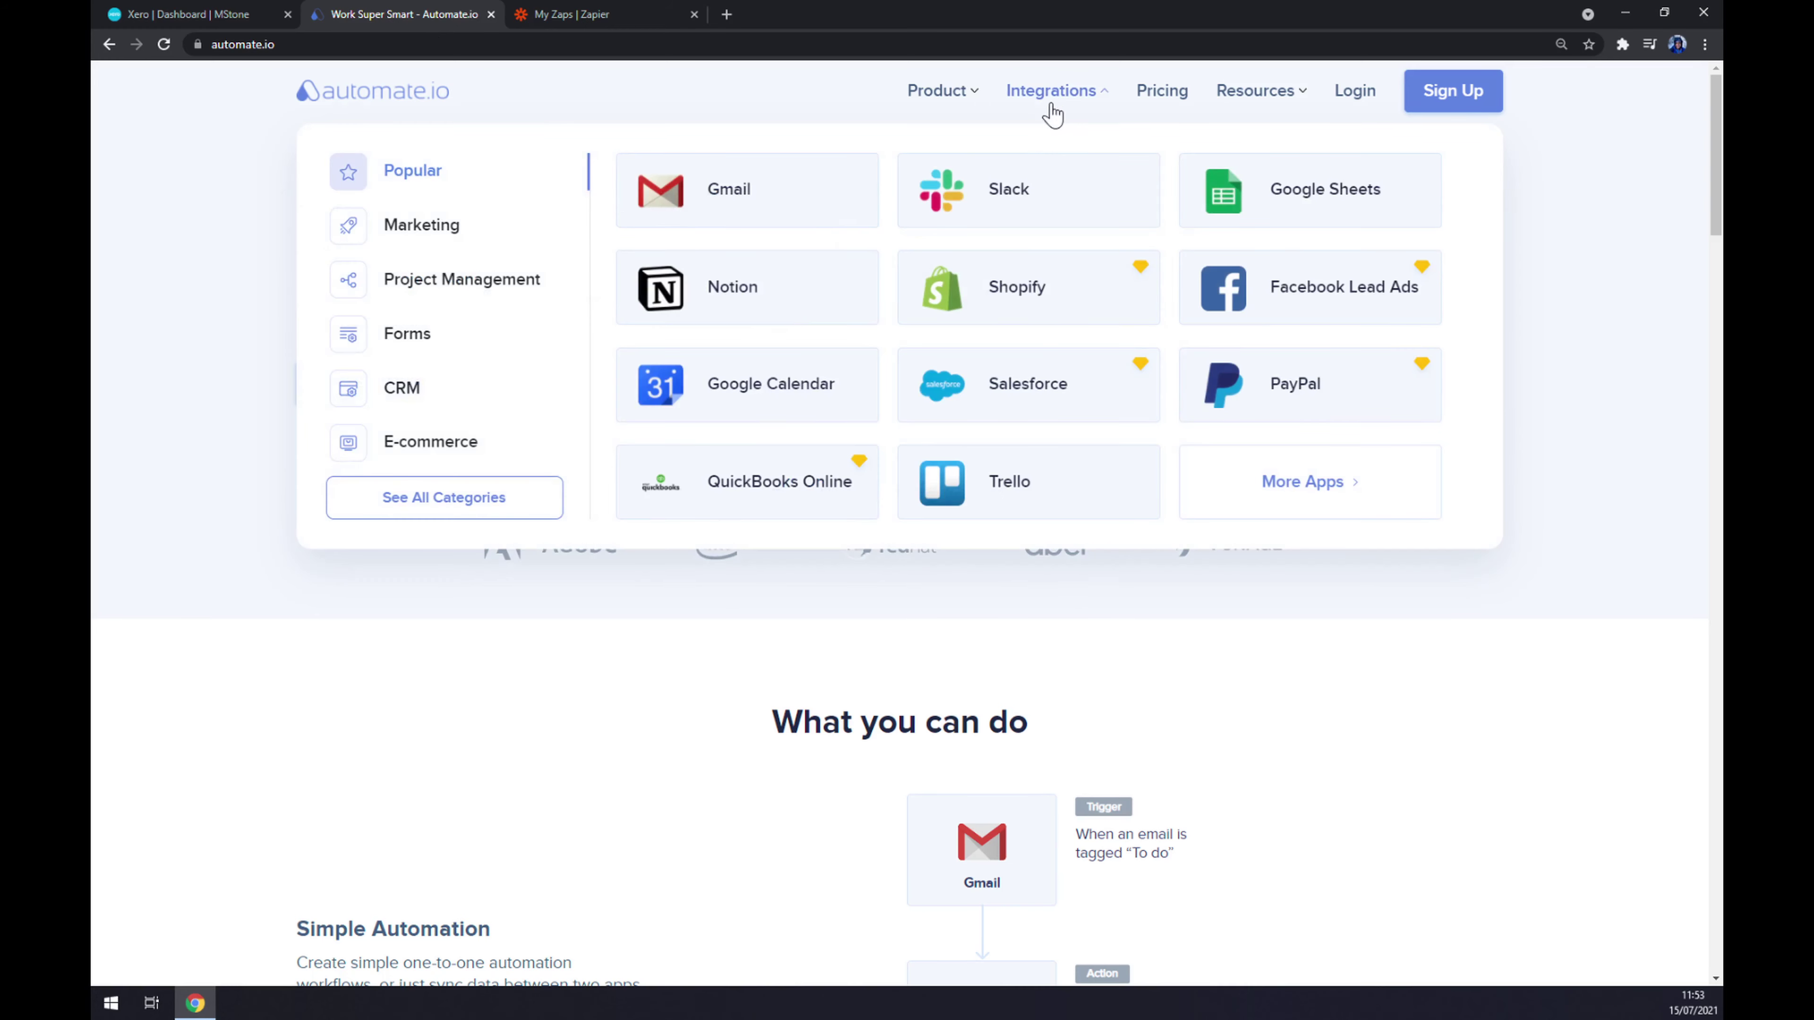
Open Automate.io's Xero integrations page via All Categories and filter partner apps by 'square'.
click(431, 513)
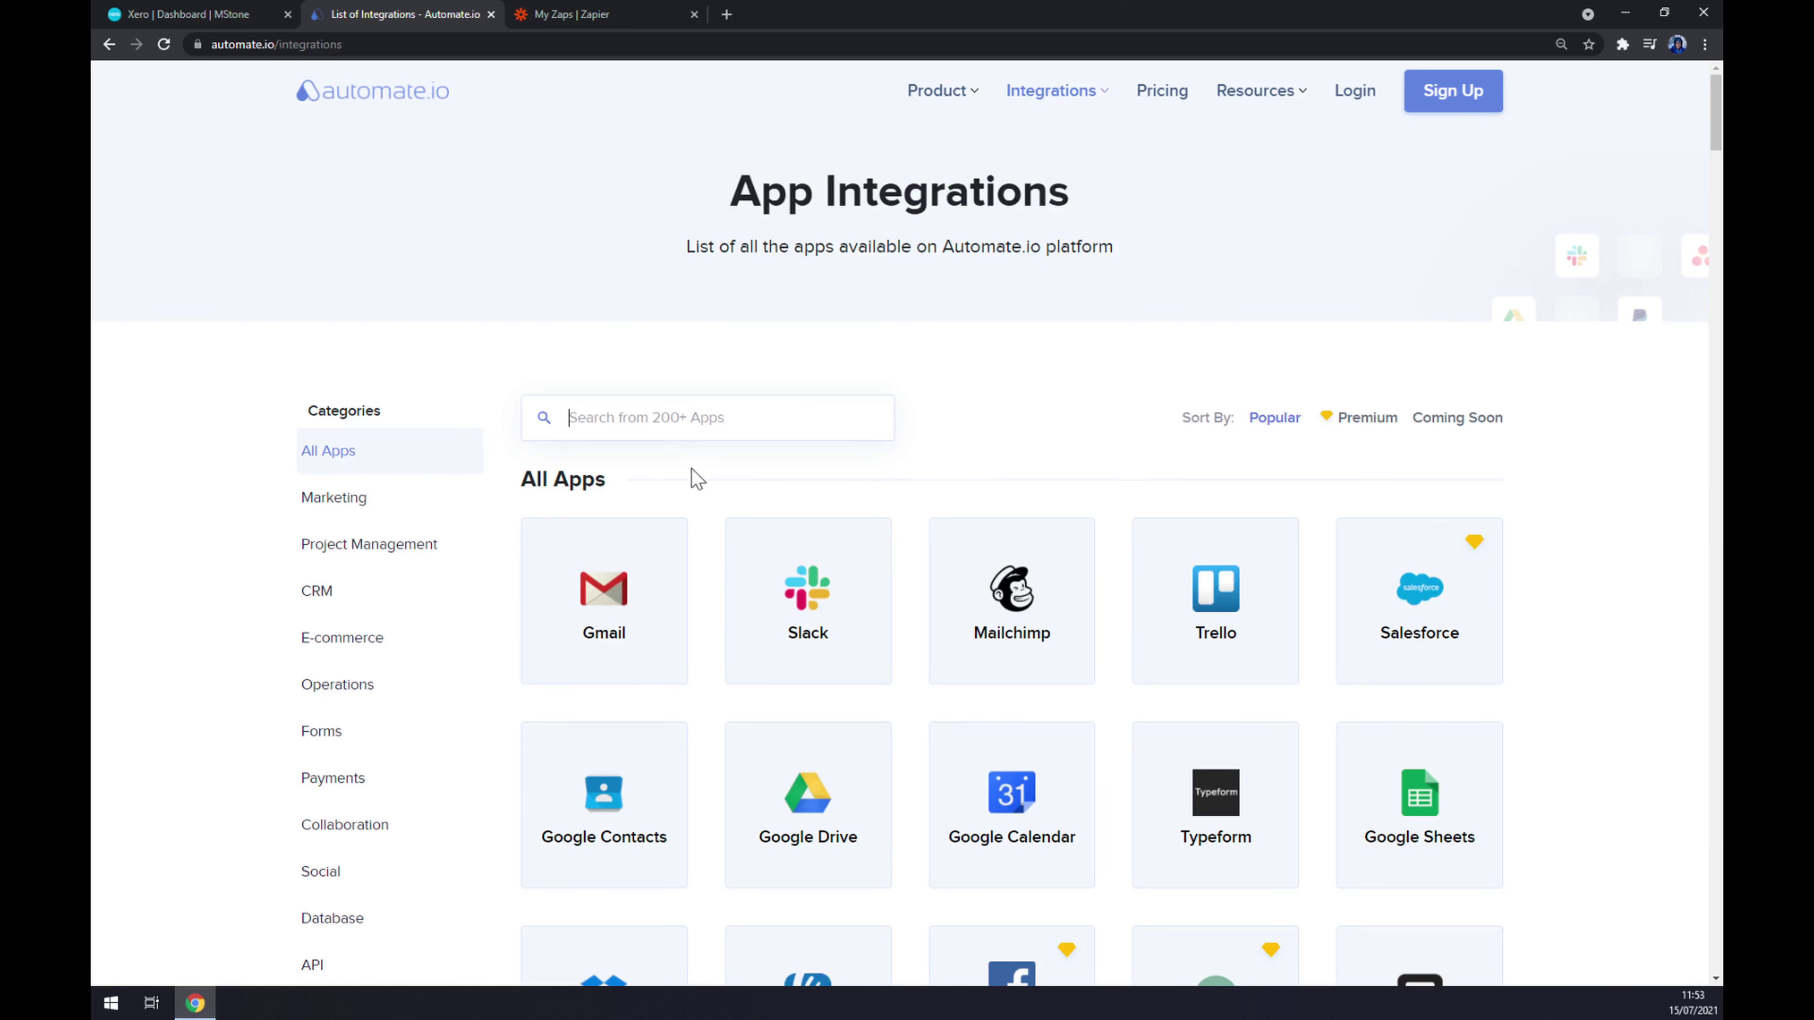
click(654, 417)
text(xero)
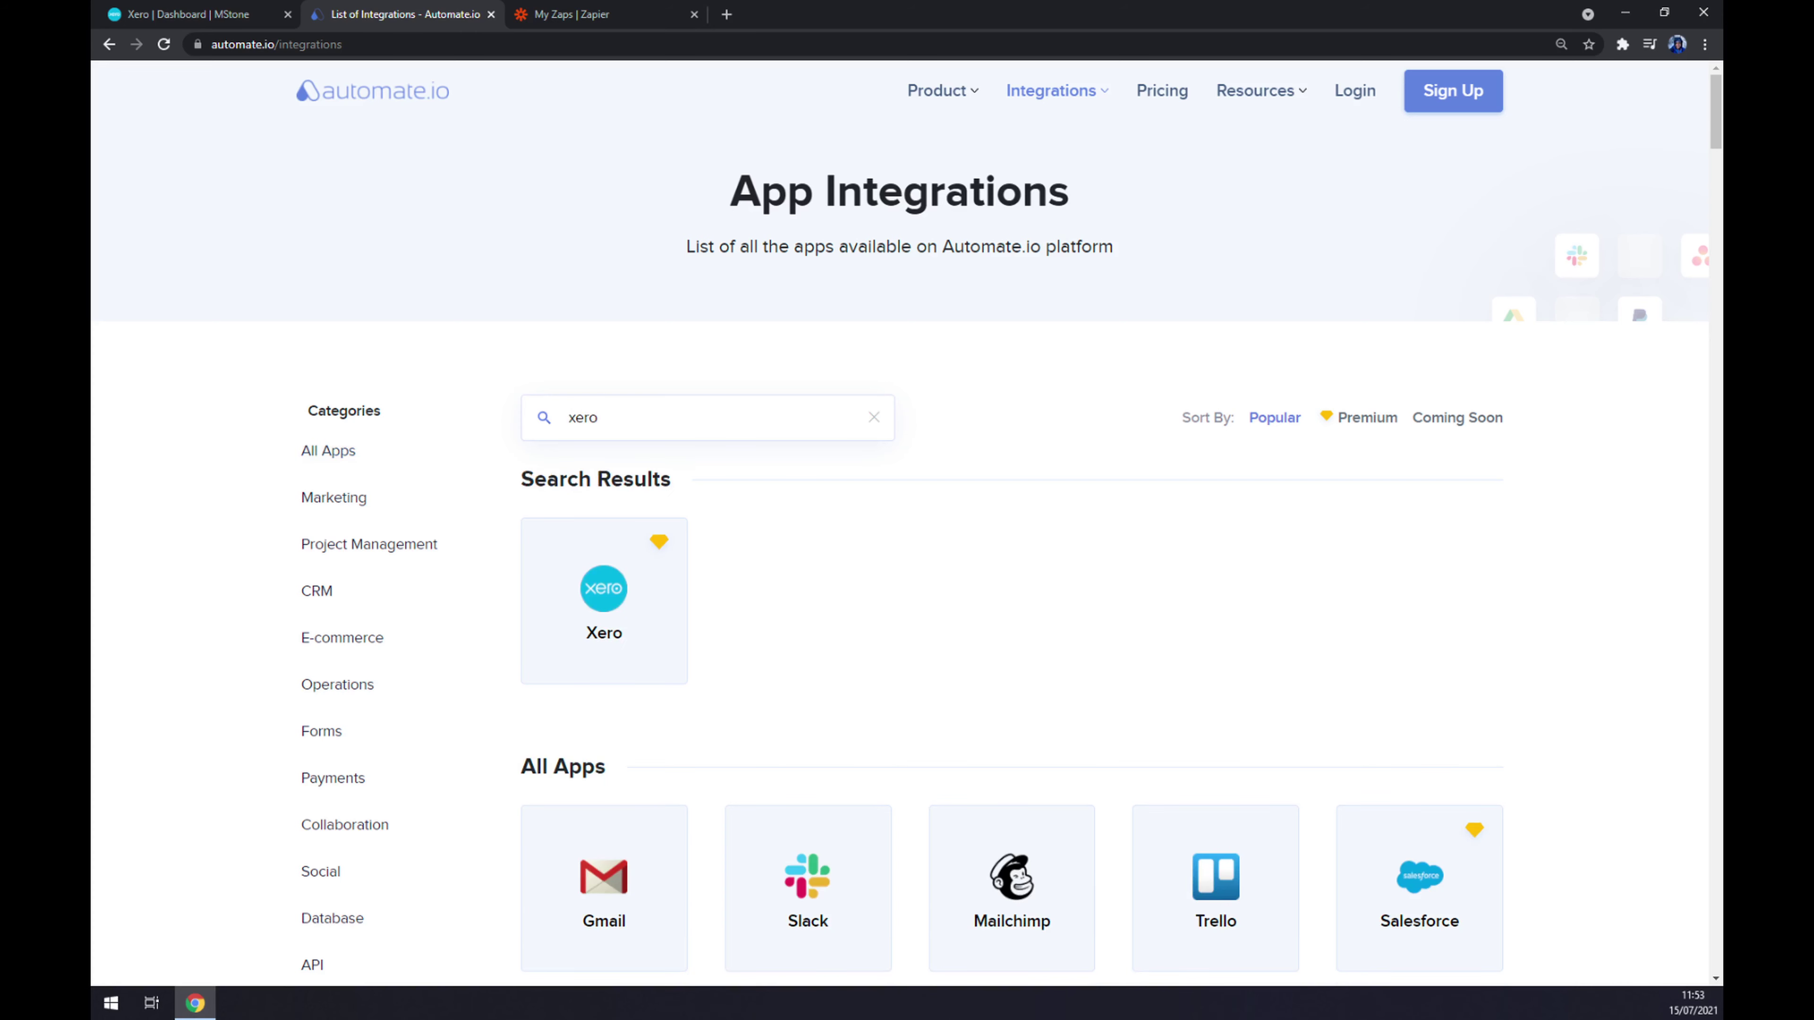
click(599, 586)
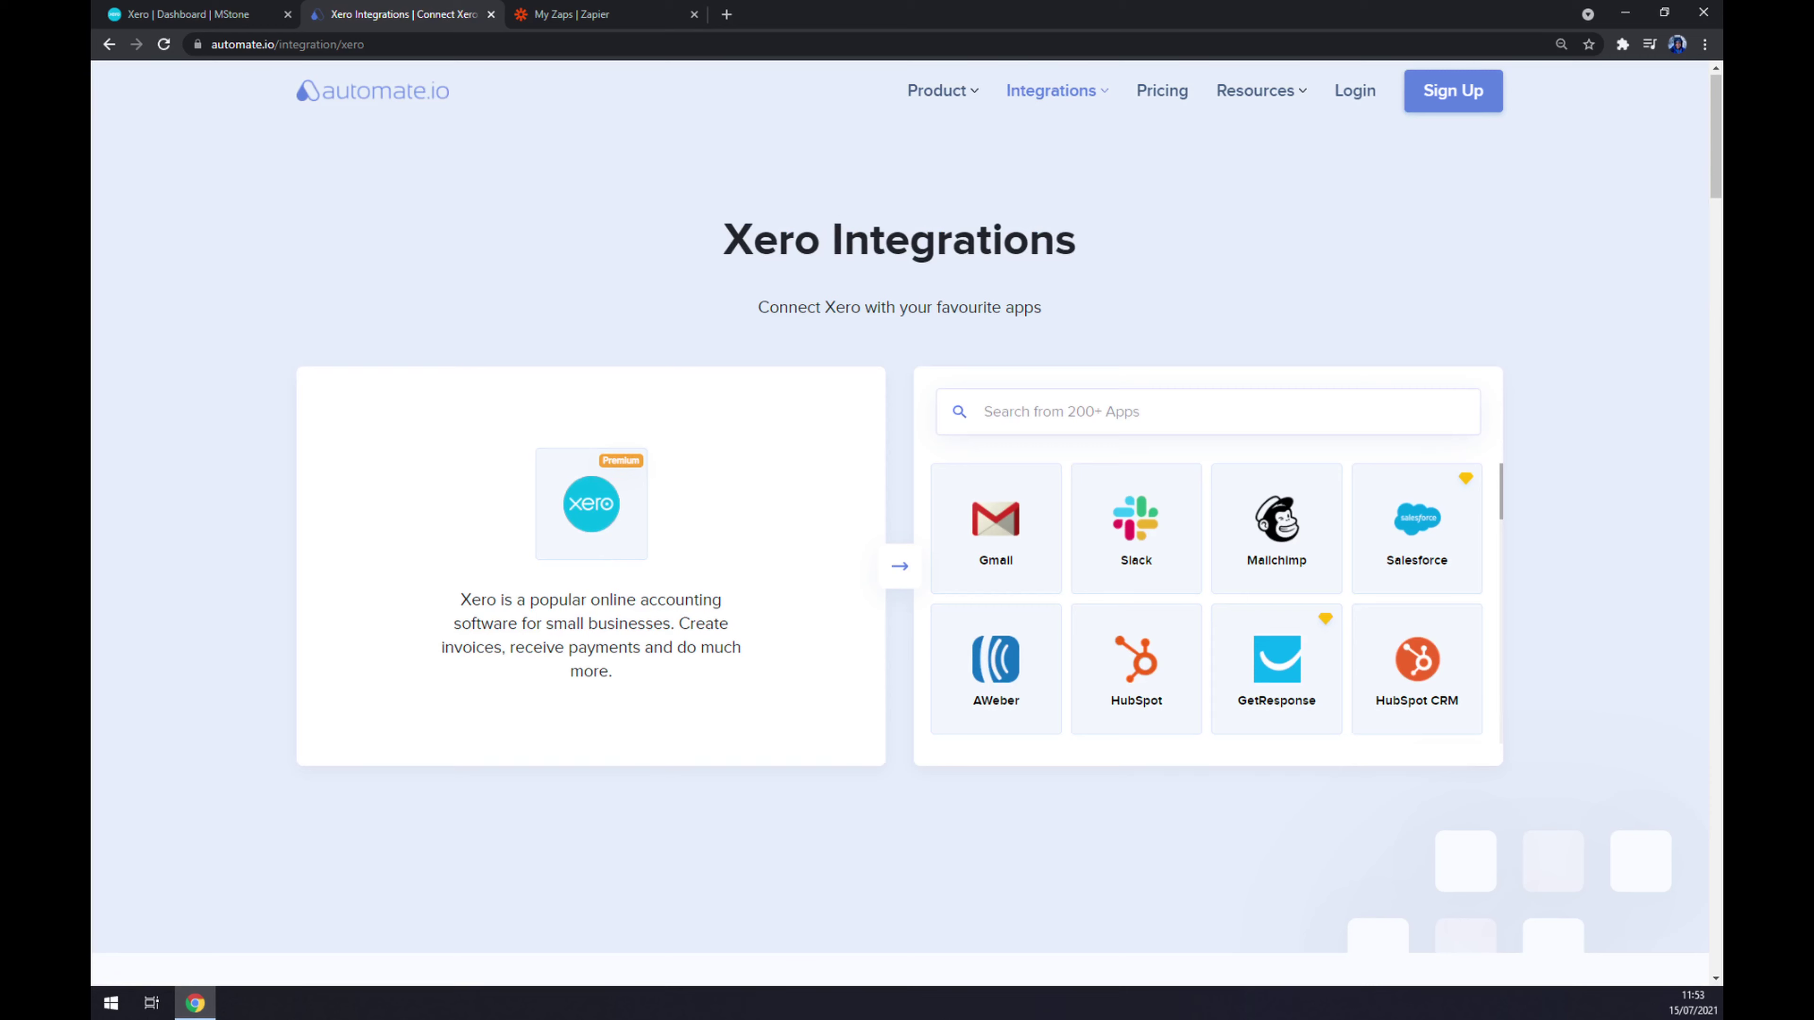
text(square)
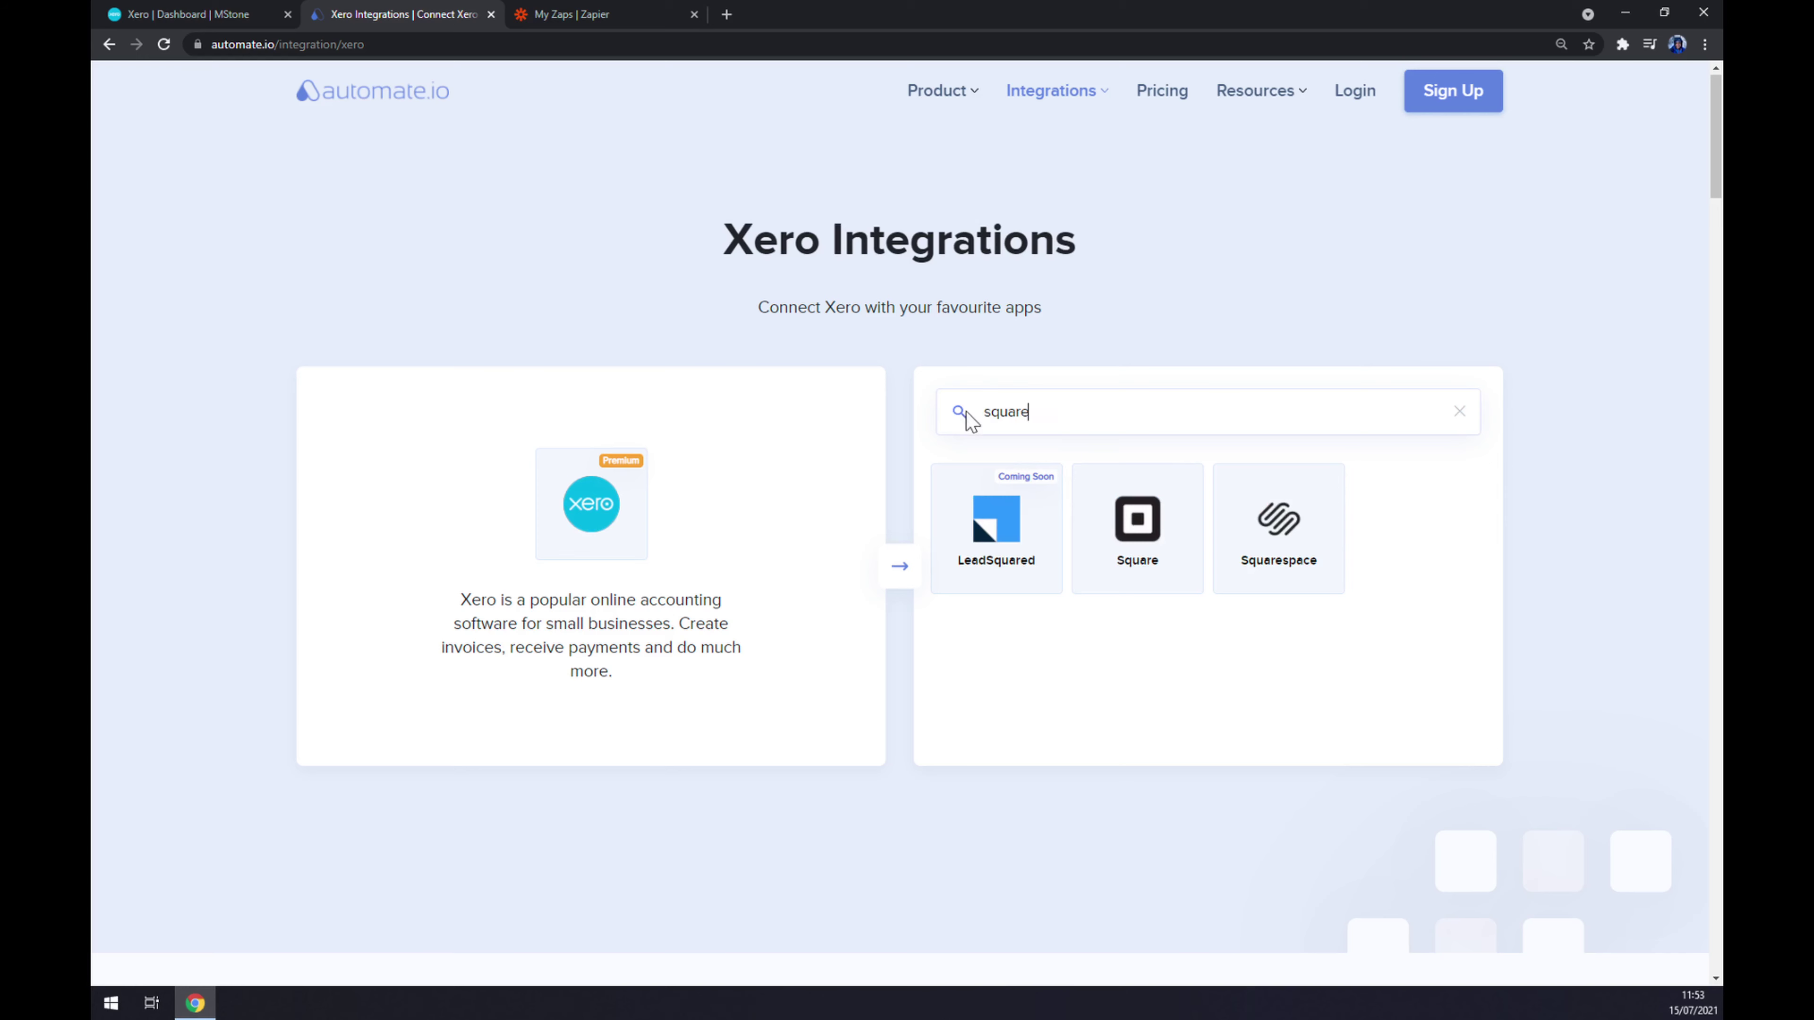
Open the Square and Xero Integration page and scroll to Create your own Integration.
click(1128, 544)
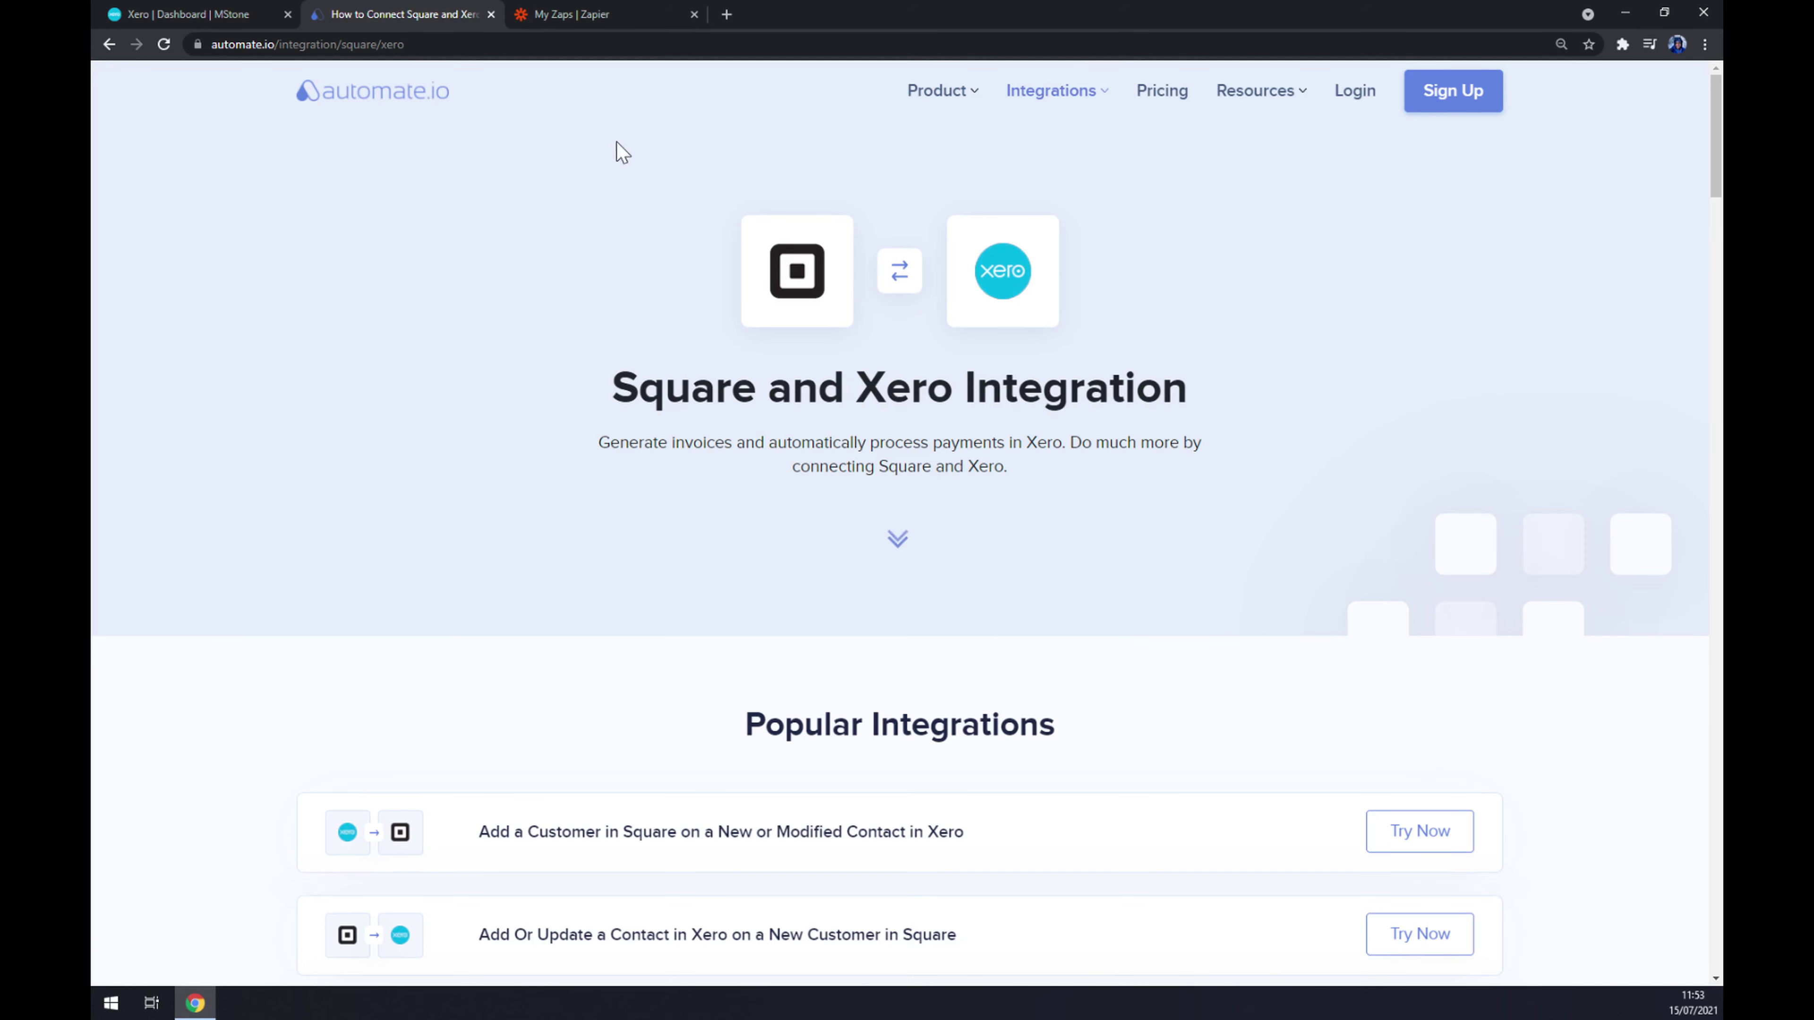
scroll(721, 514, down, 2)
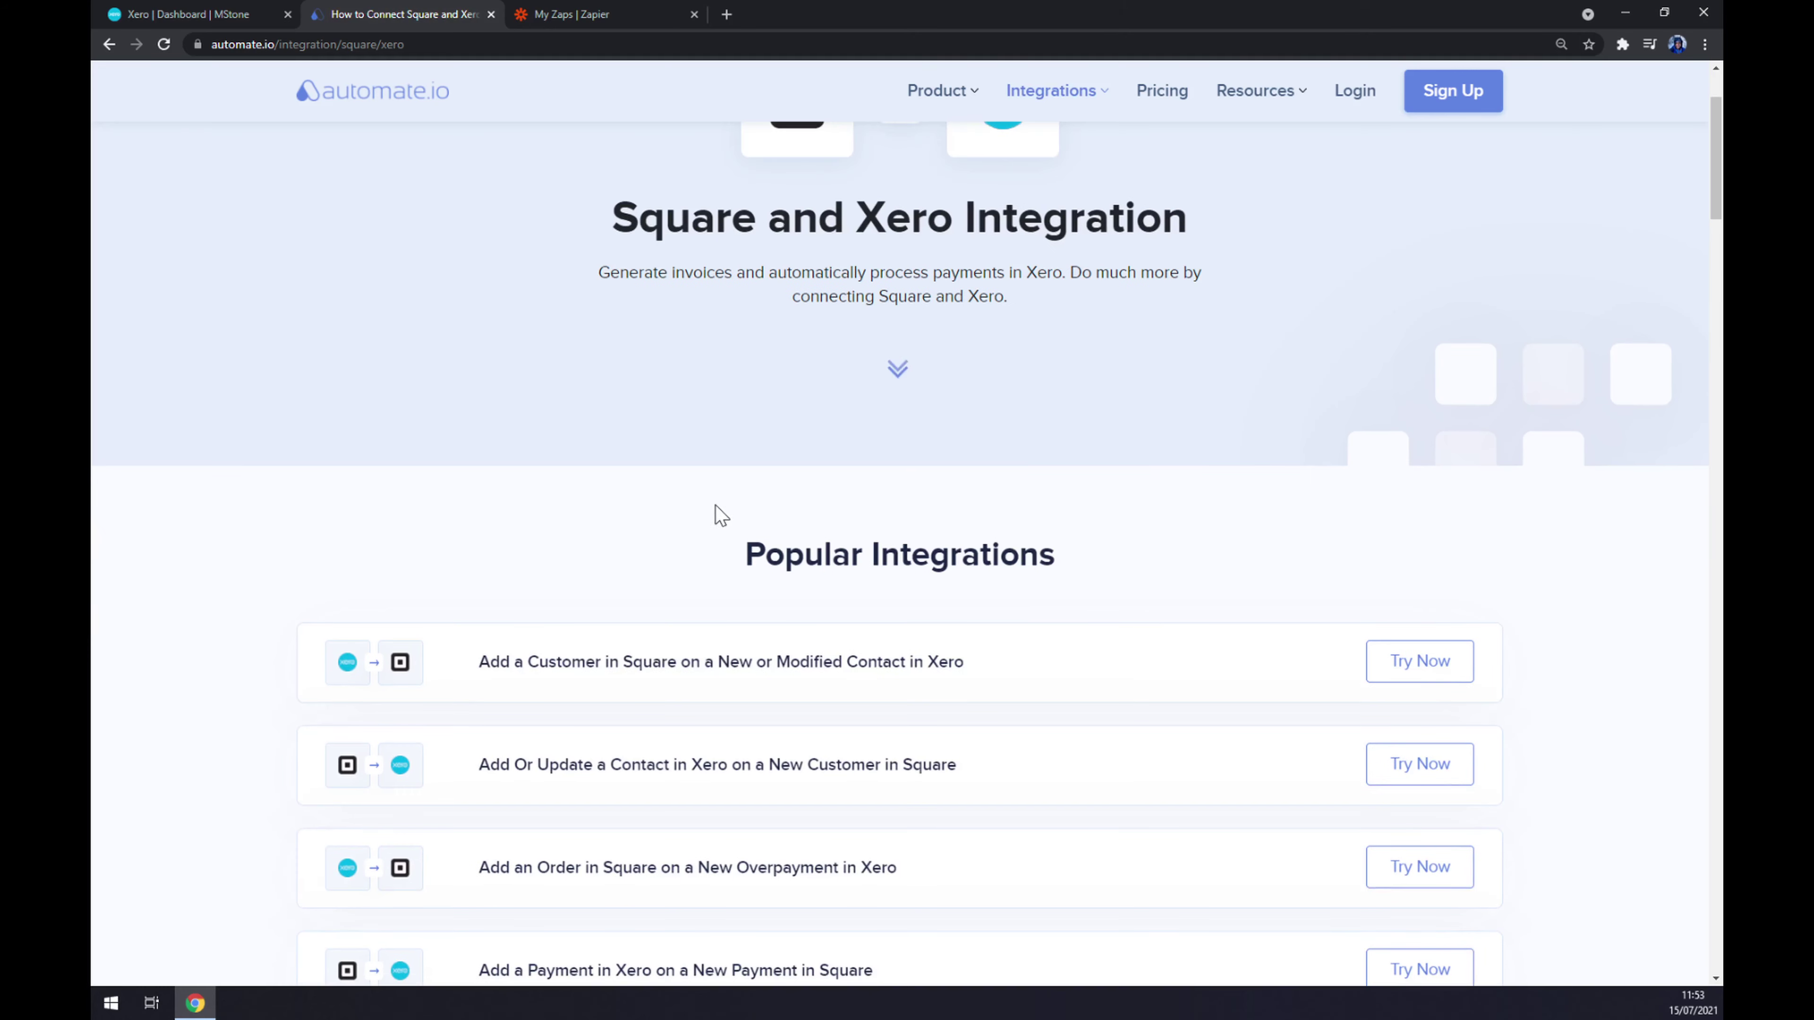
scroll(716, 505, down, 1)
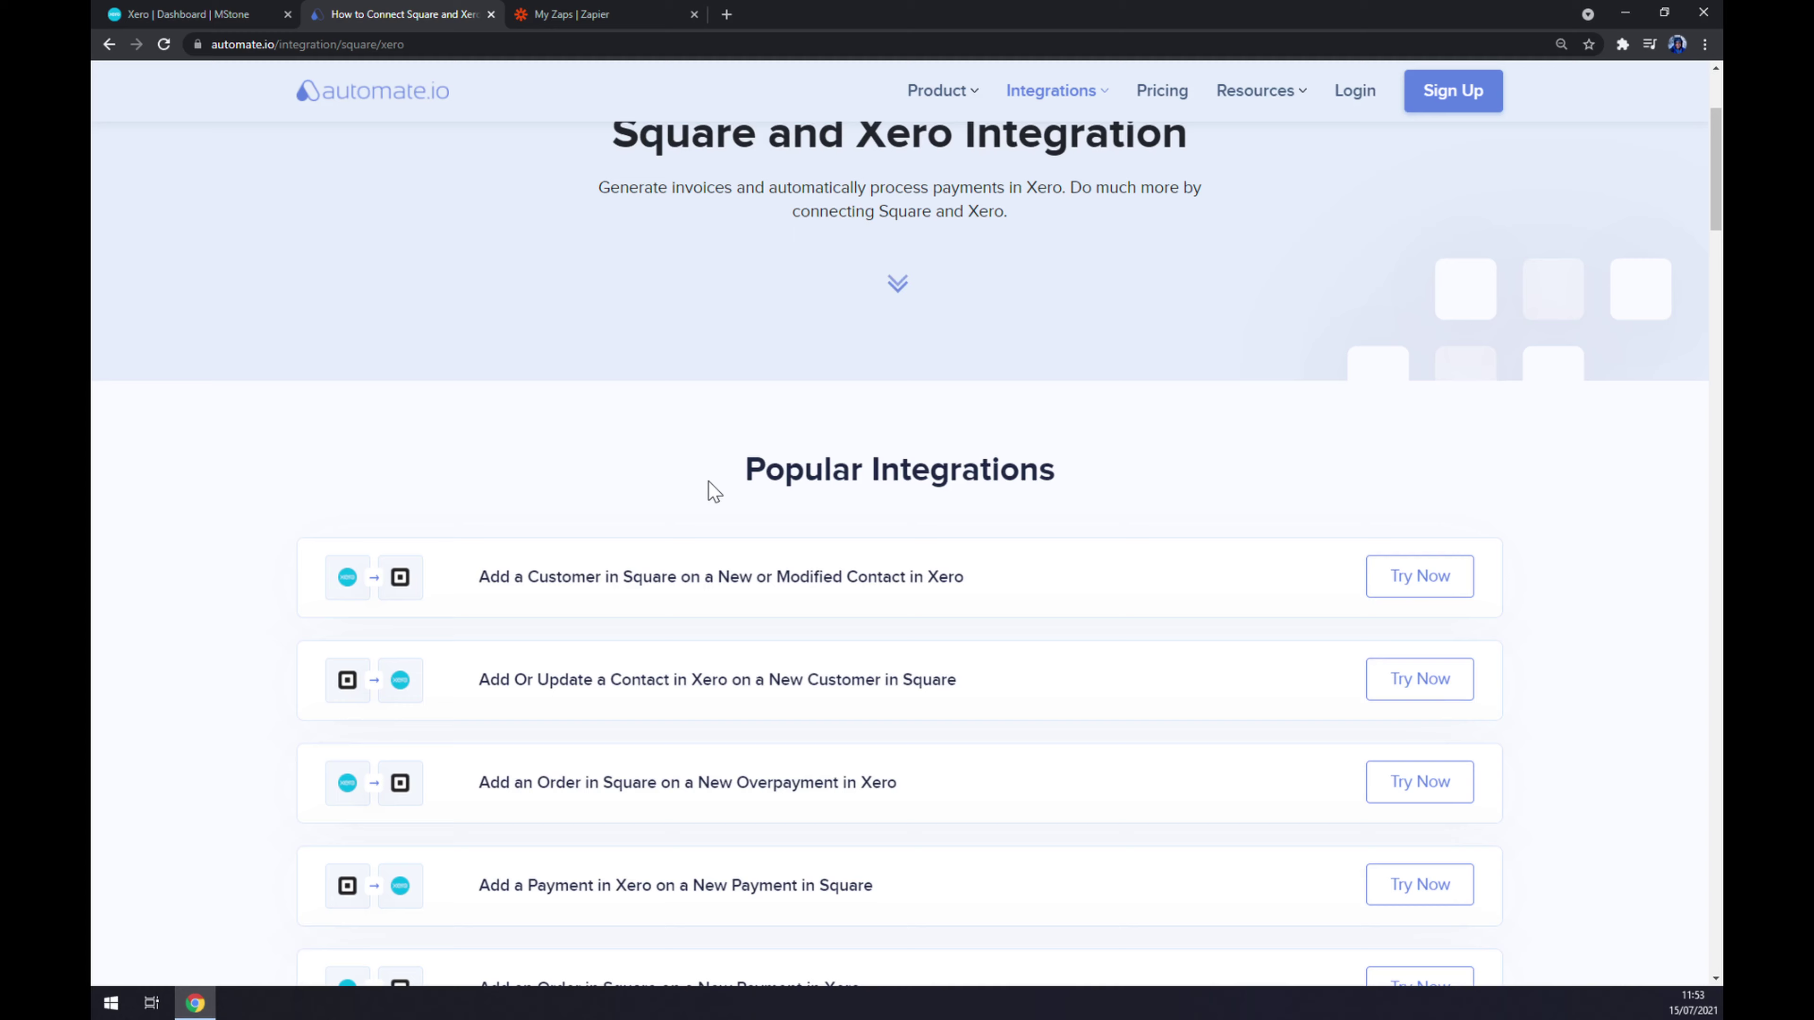
scroll(708, 481, down, 3)
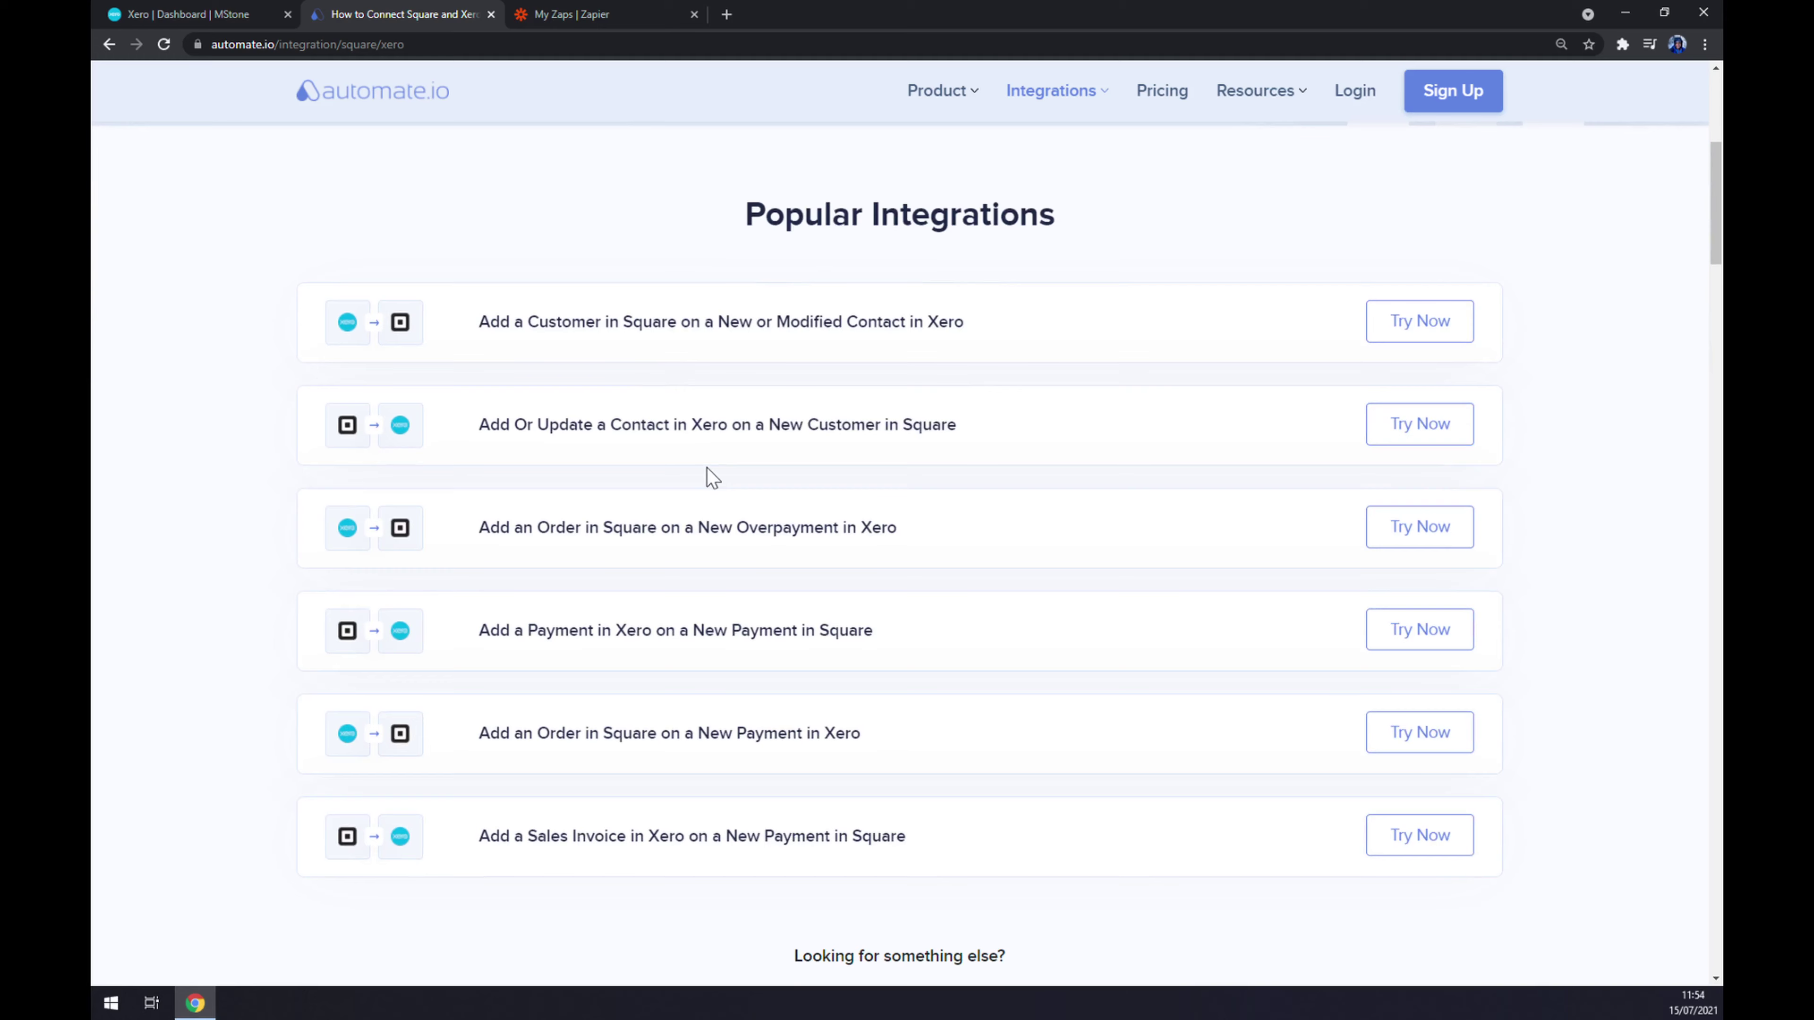
scroll(721, 471, down, 7)
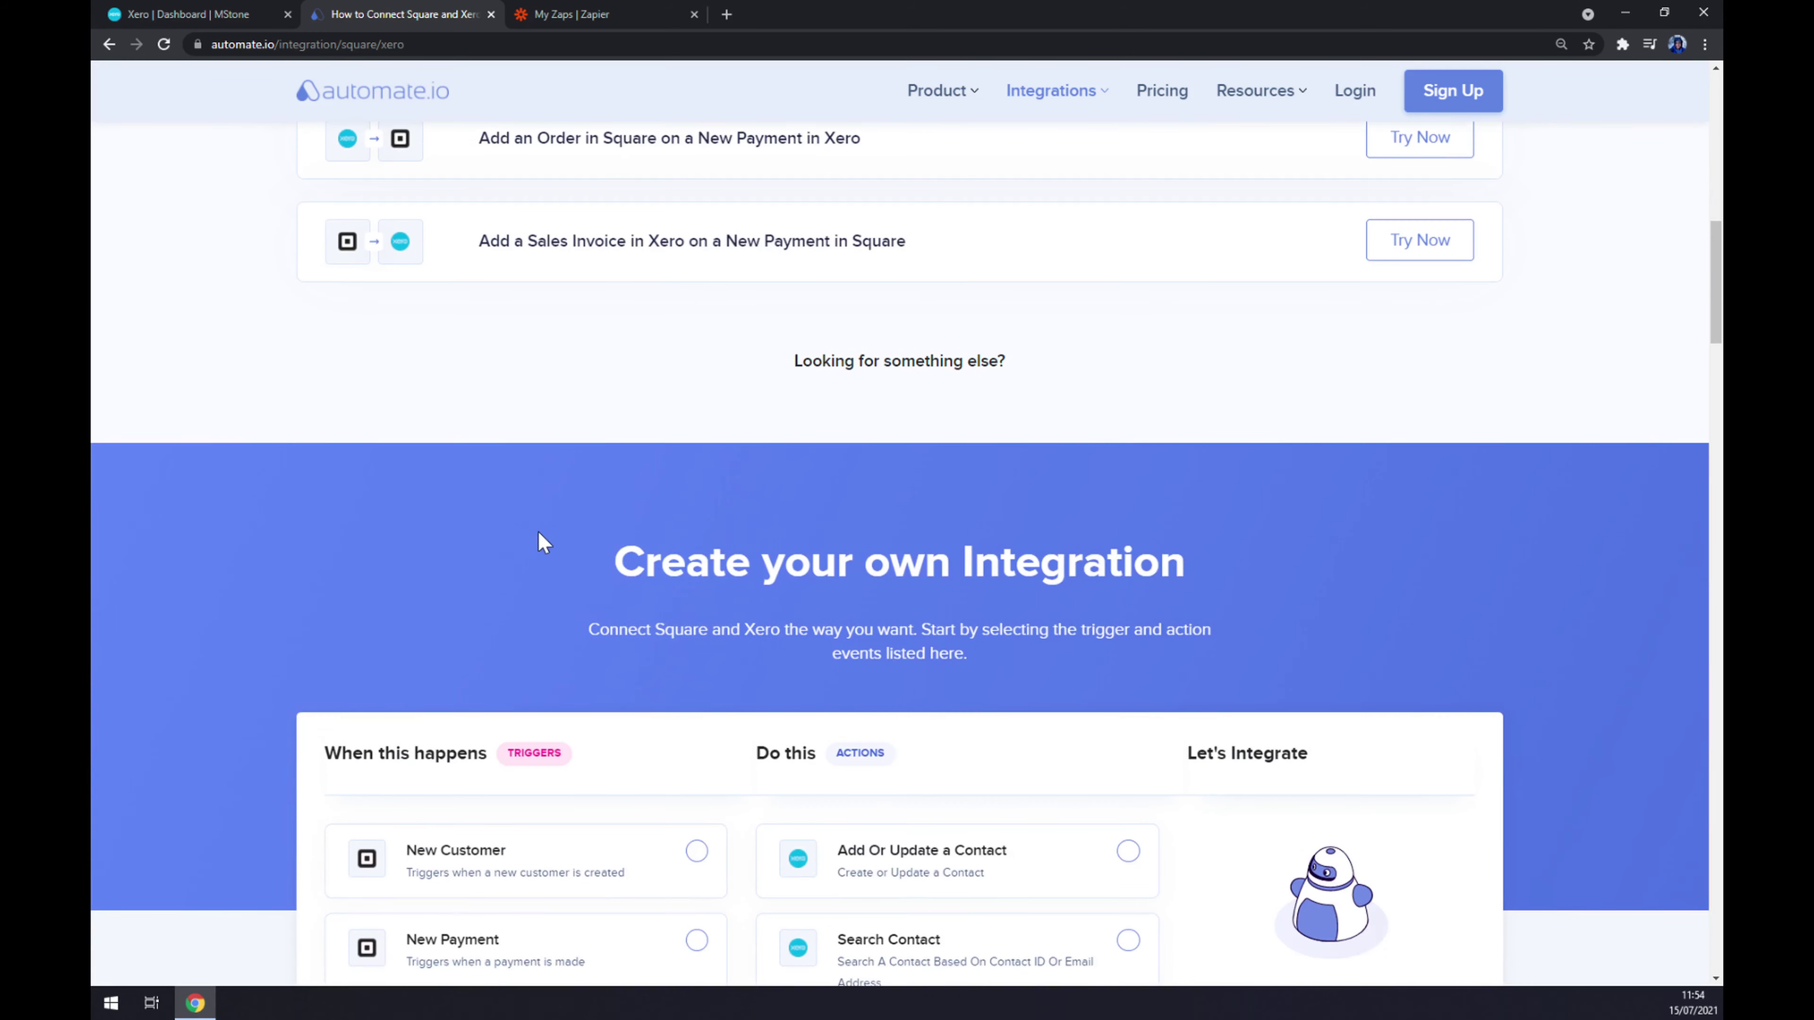
Select Xero's New or Modified Contact as the custom integration's trigger.
scroll(446, 429, down, 3)
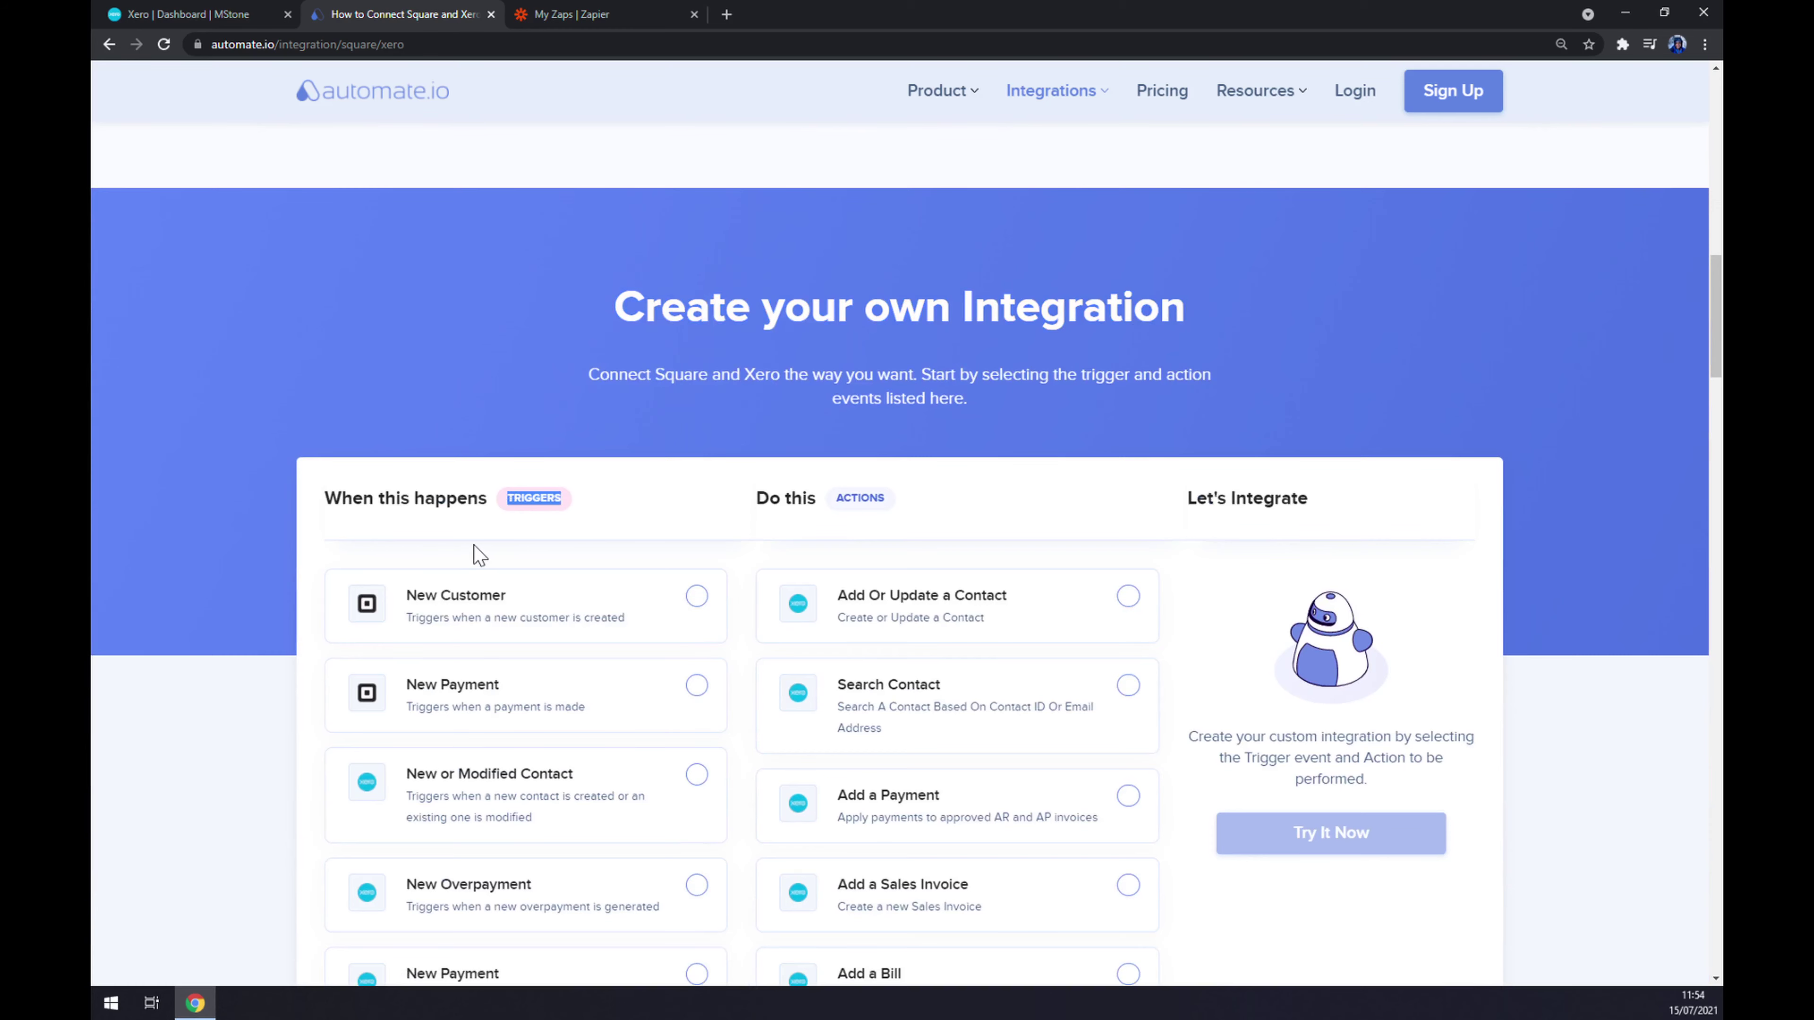
scroll(475, 547, down, 3)
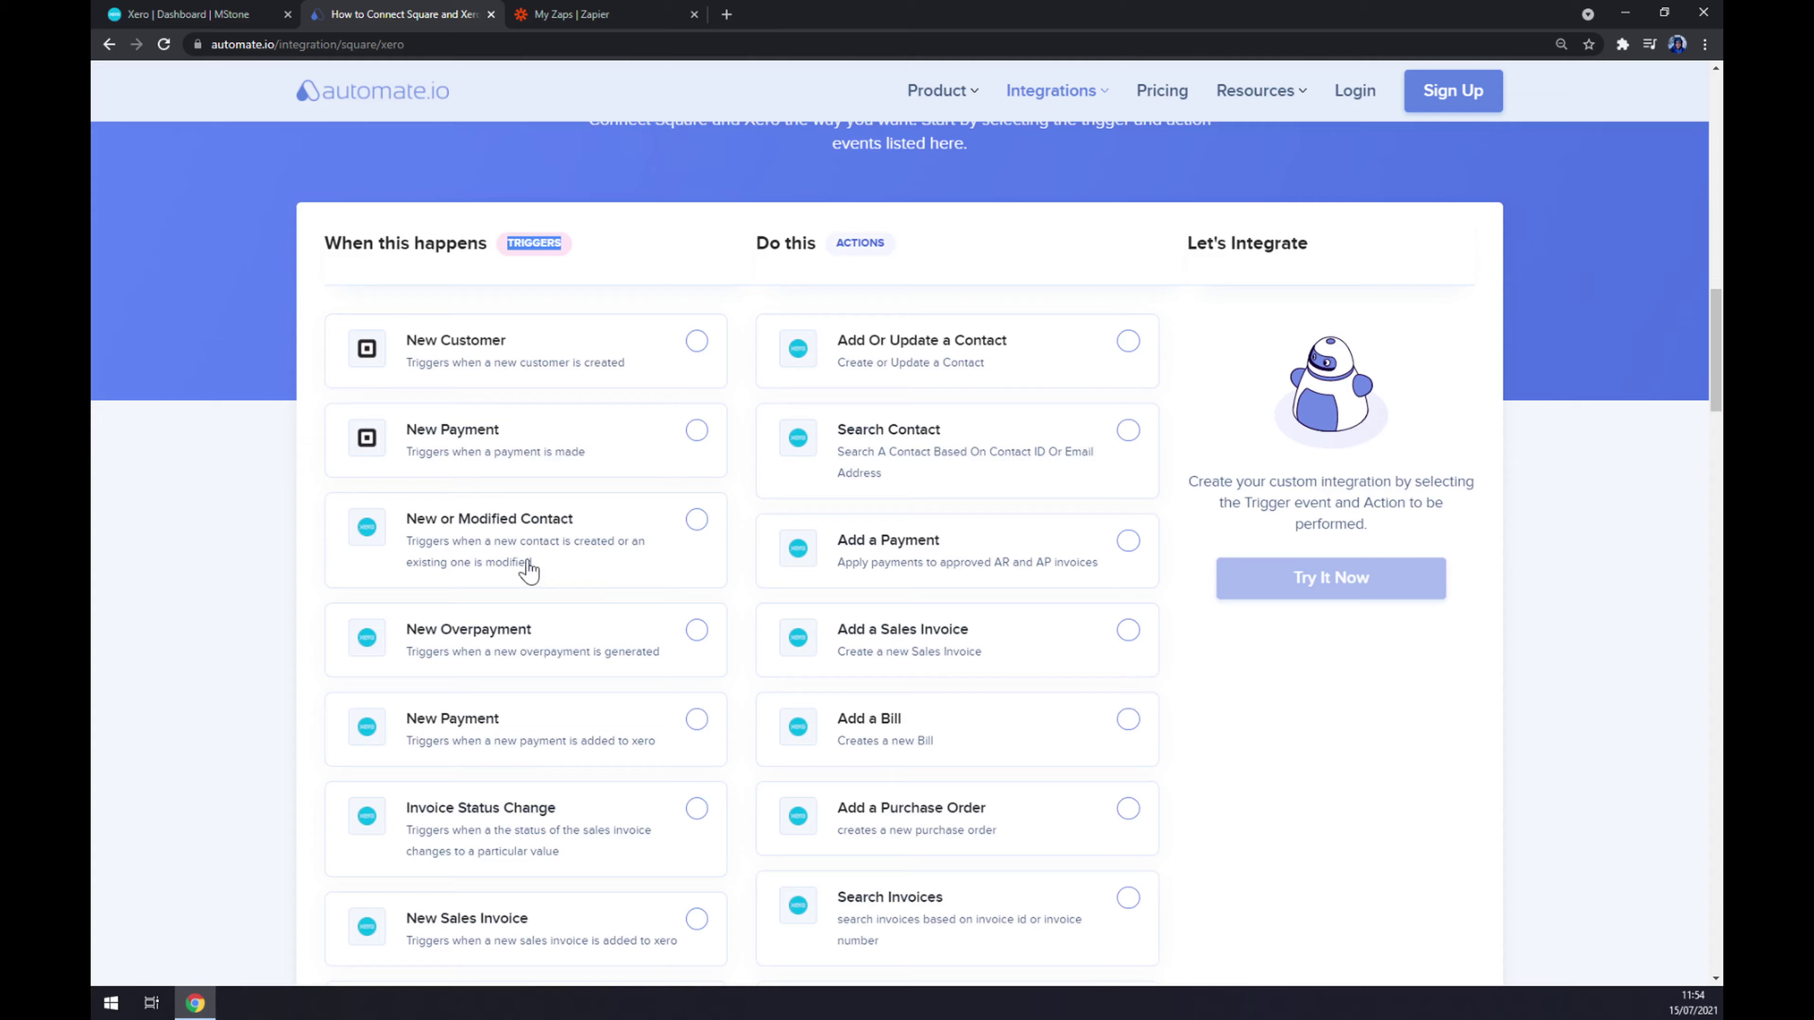
scroll(523, 571, down, 10)
scroll(523, 572, up, 5)
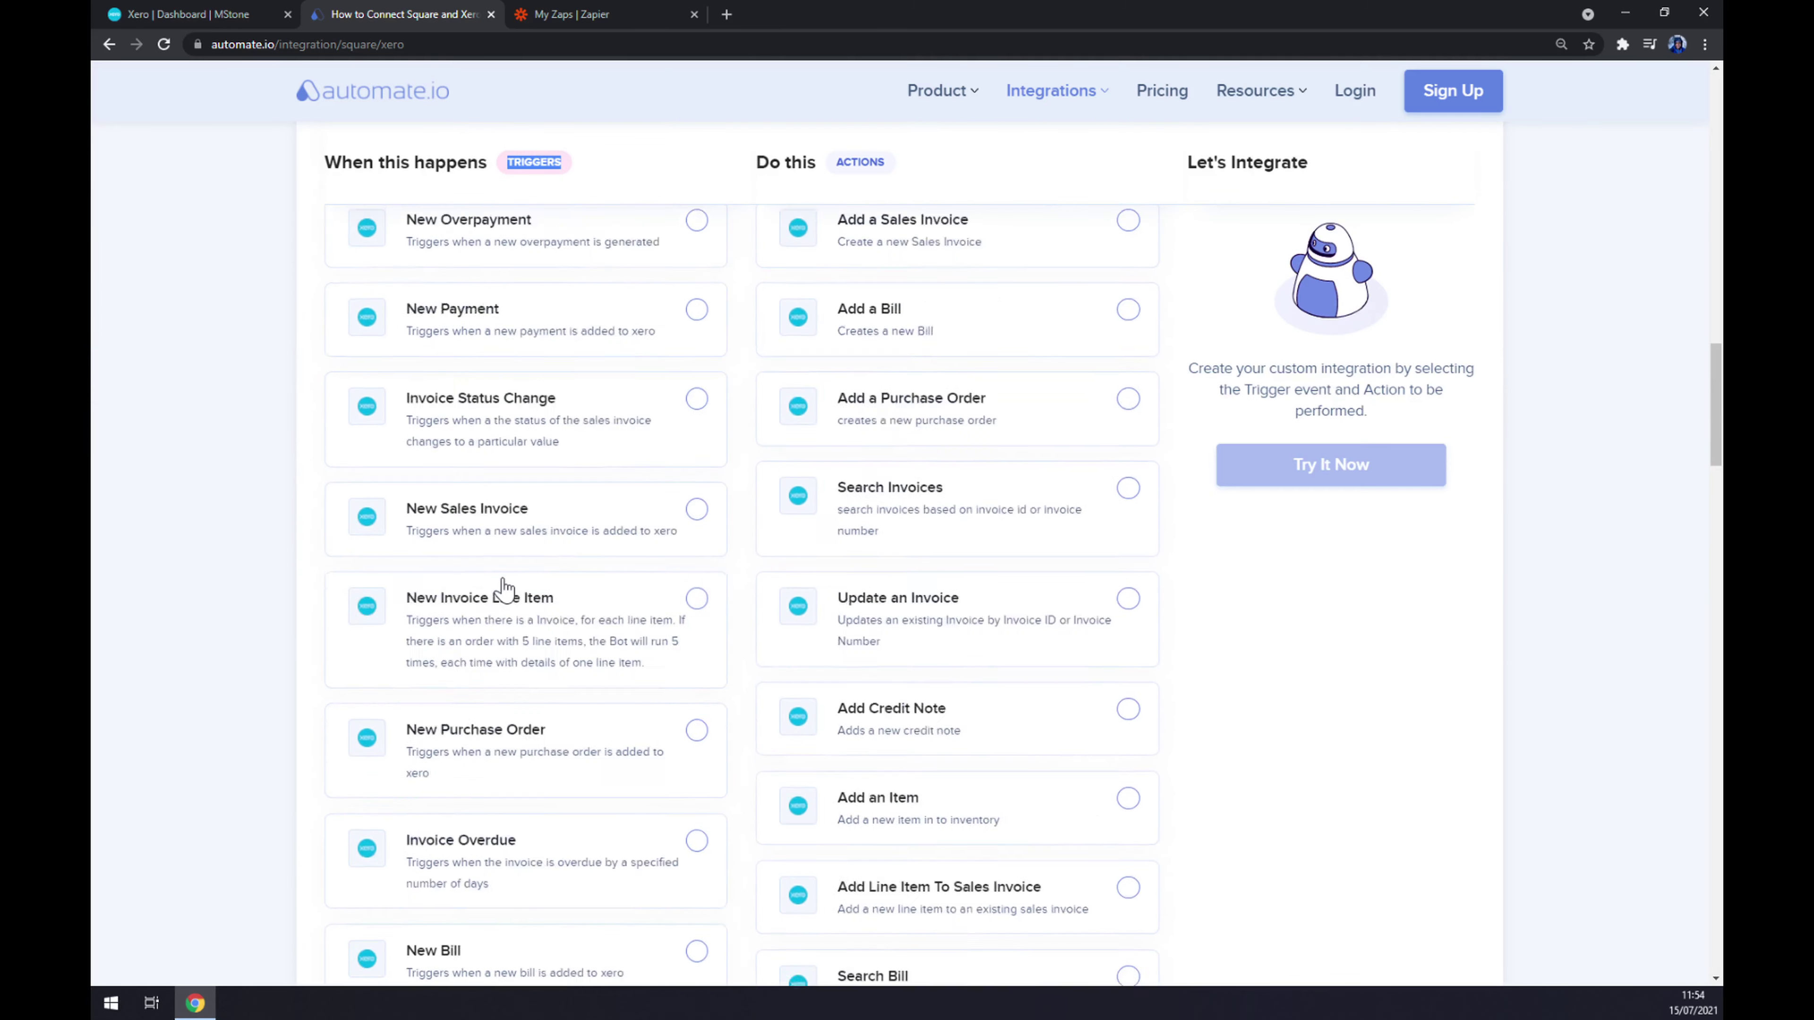
scroll(457, 500, up, 3)
click(563, 376)
Choose Square's Add a Customer as the action and start the integration with Try It Now.
scroll(536, 422, up, 3)
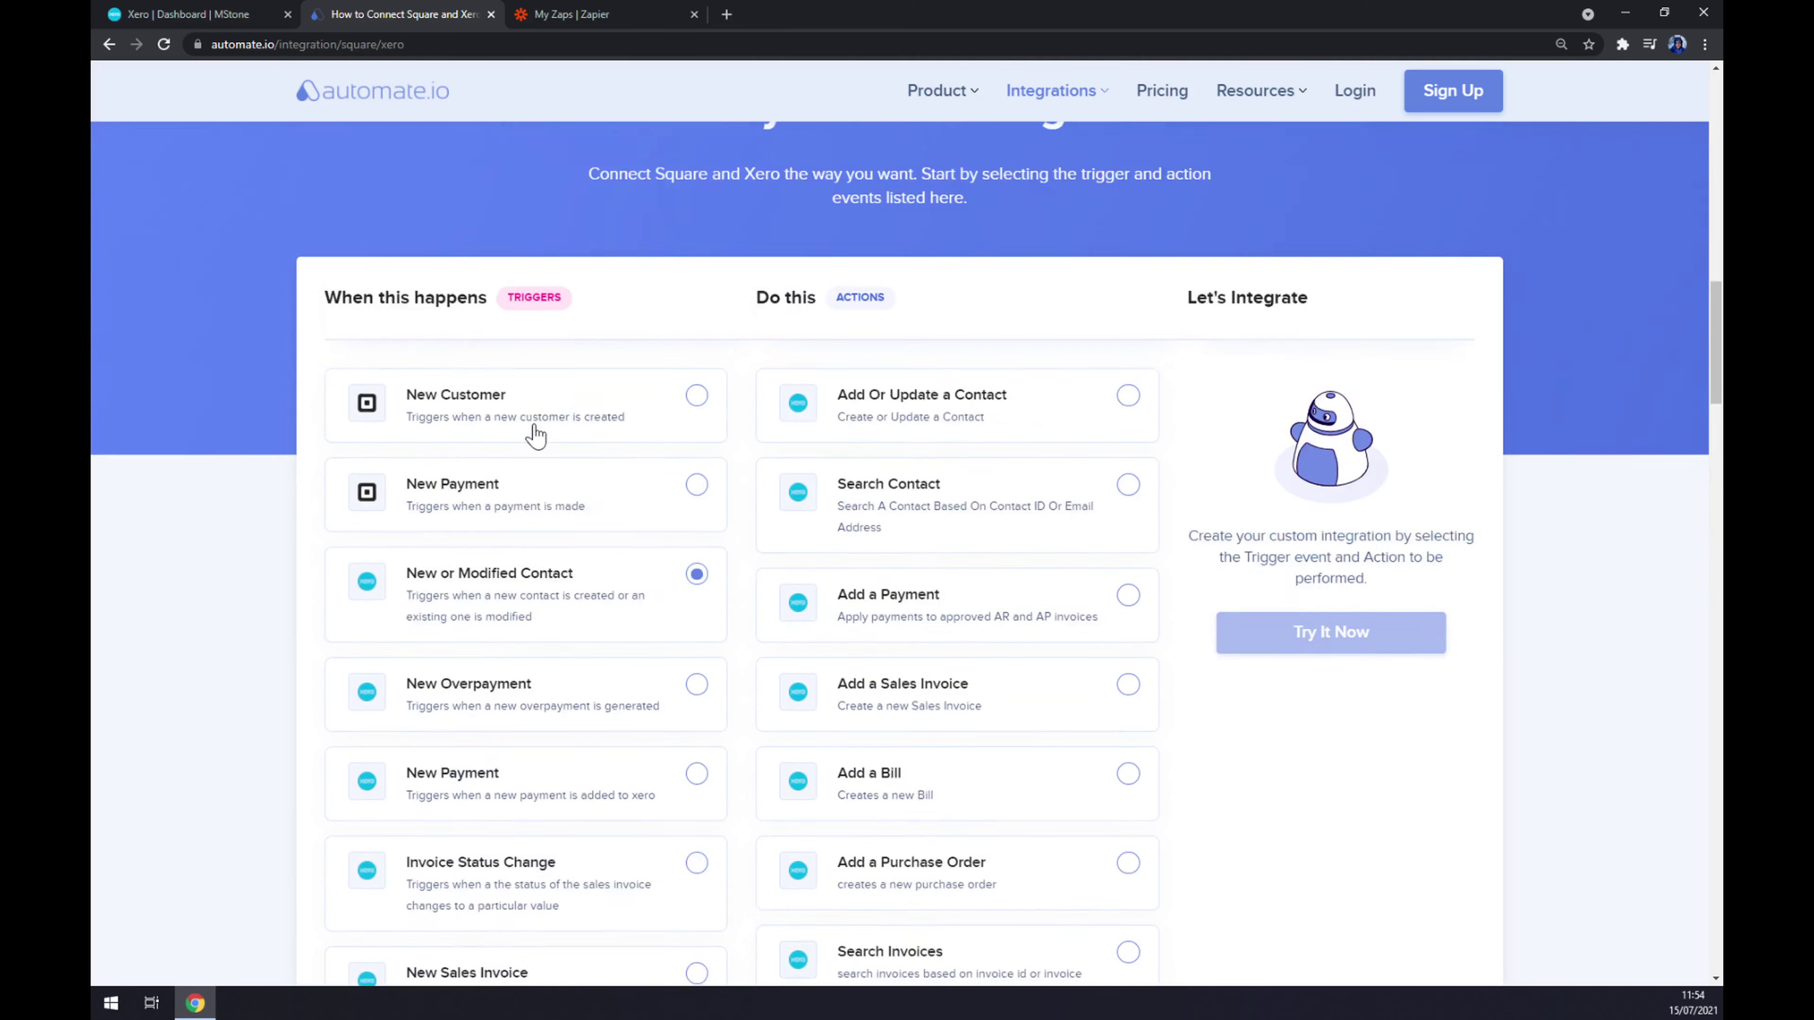
scroll(547, 439, up, 1)
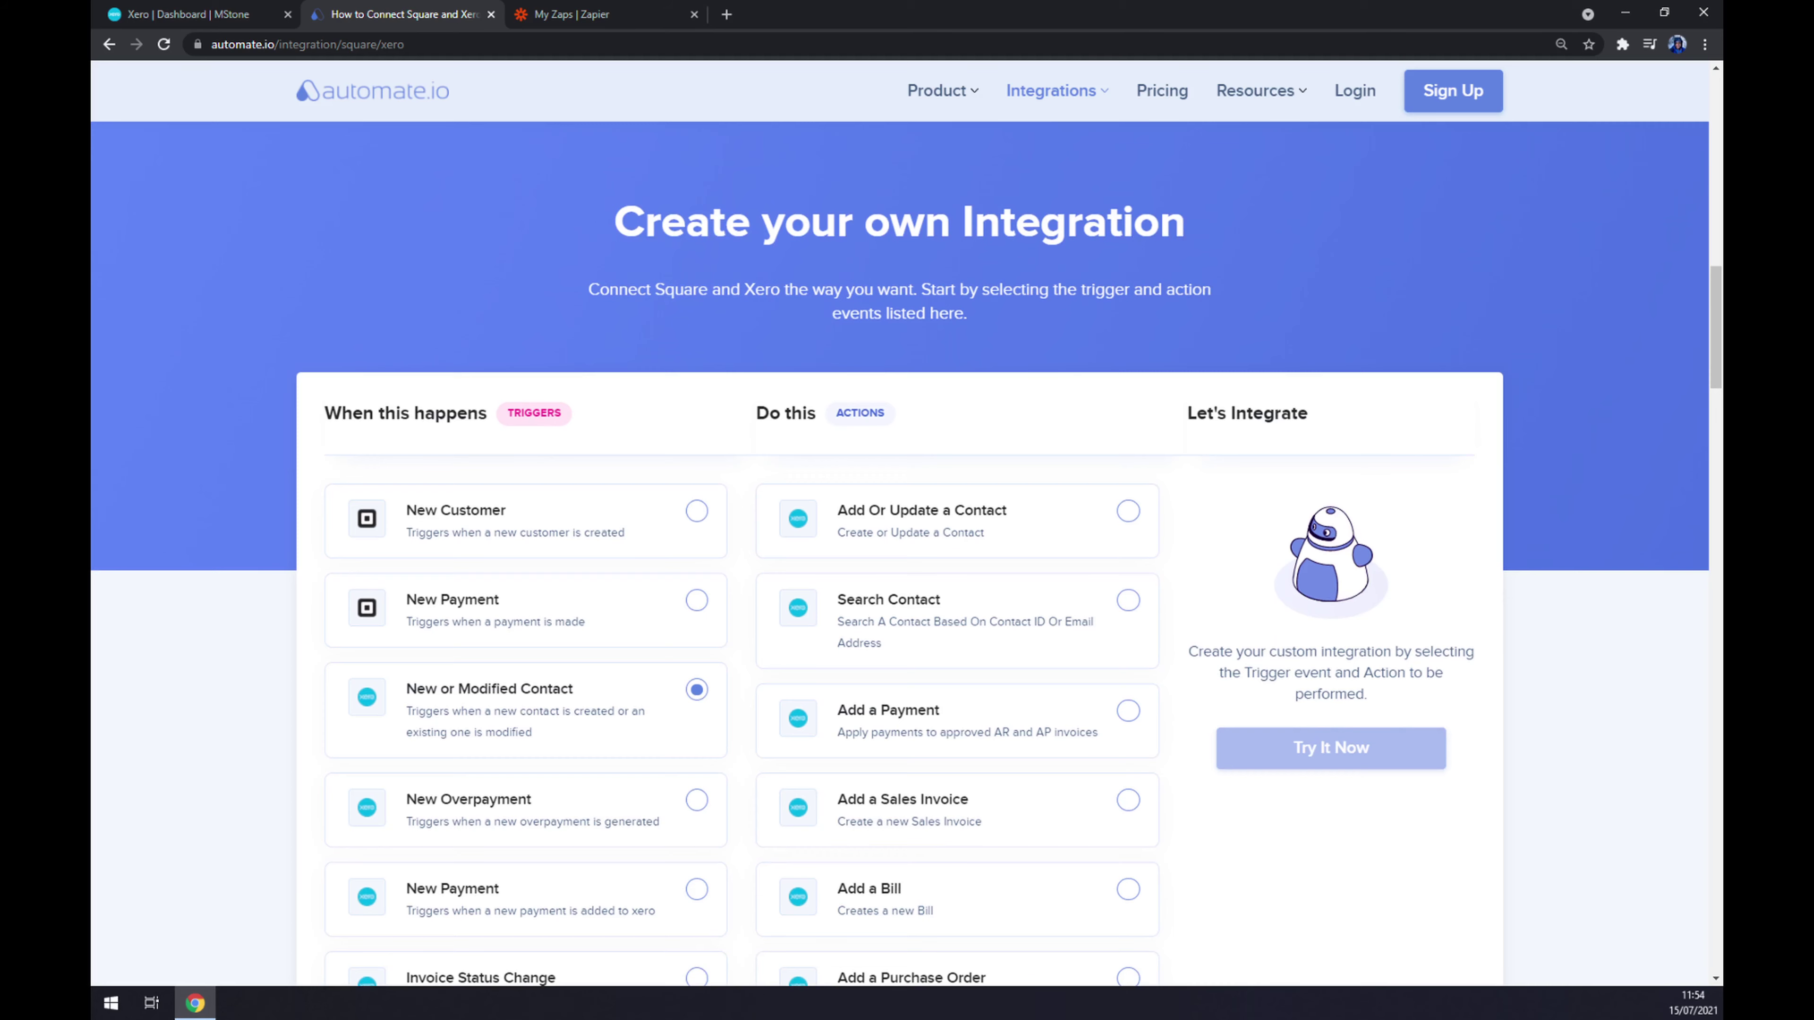
scroll(871, 471, down, 20)
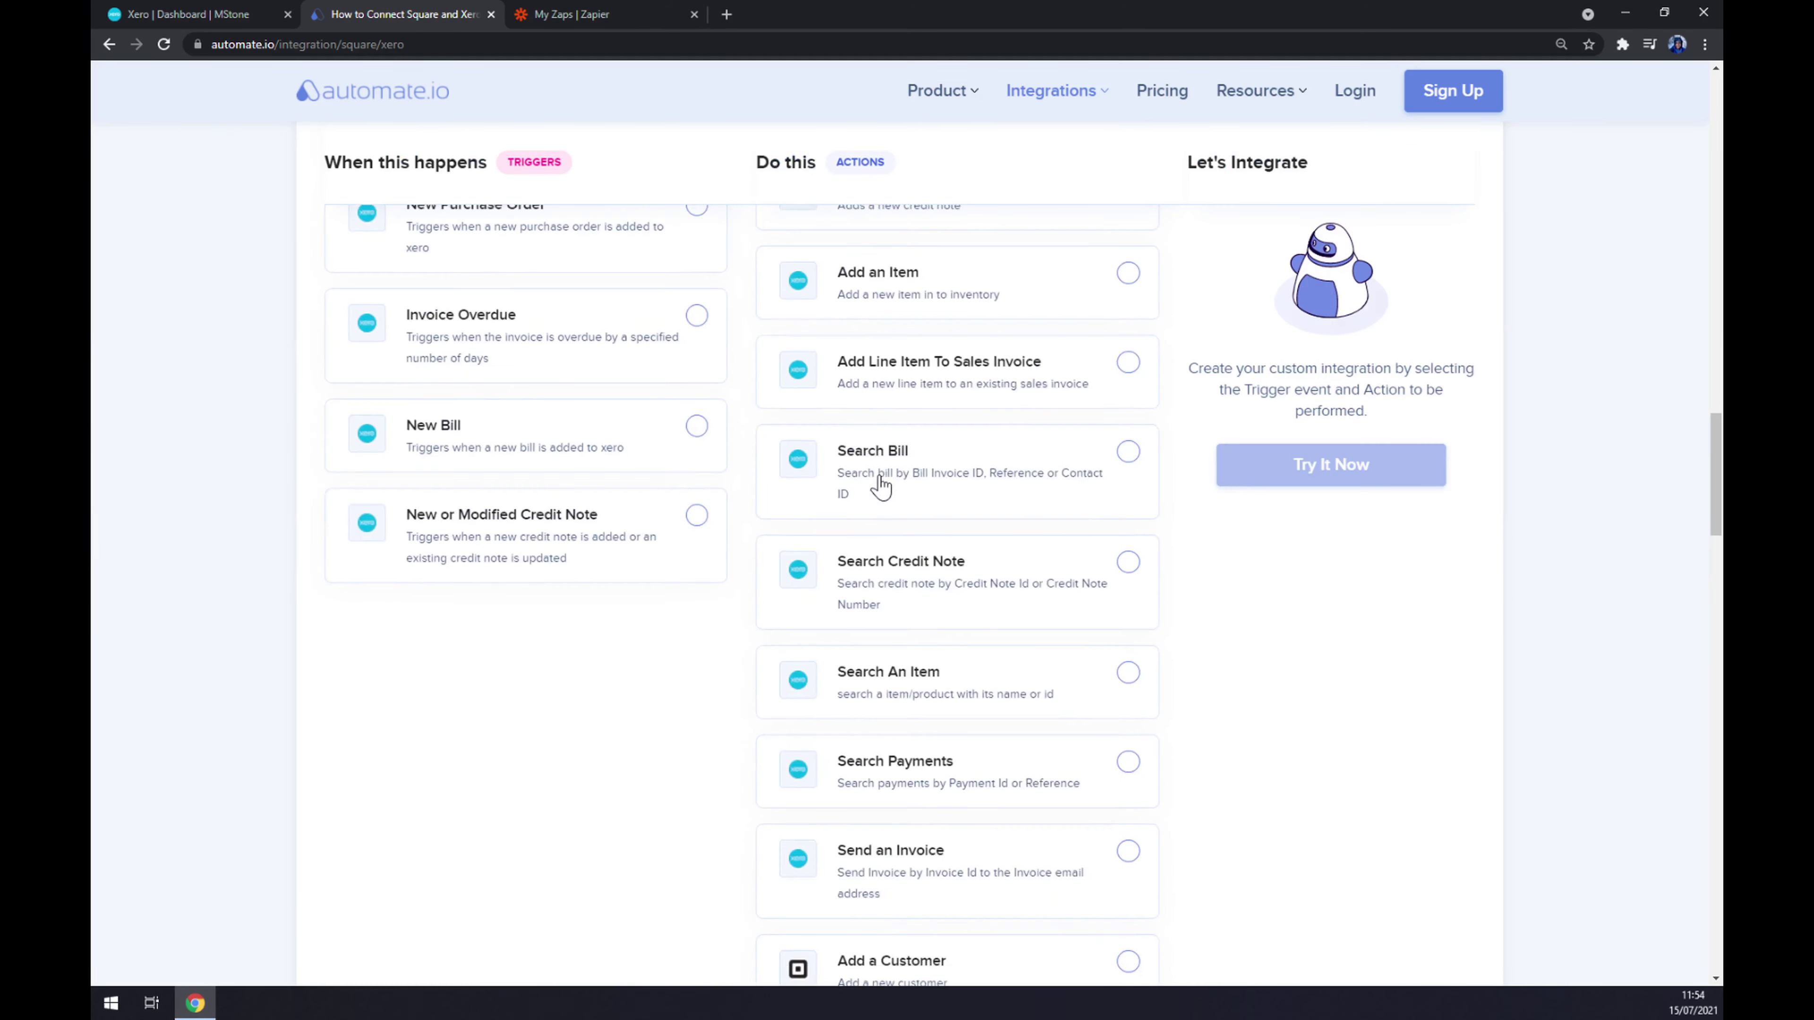
click(900, 643)
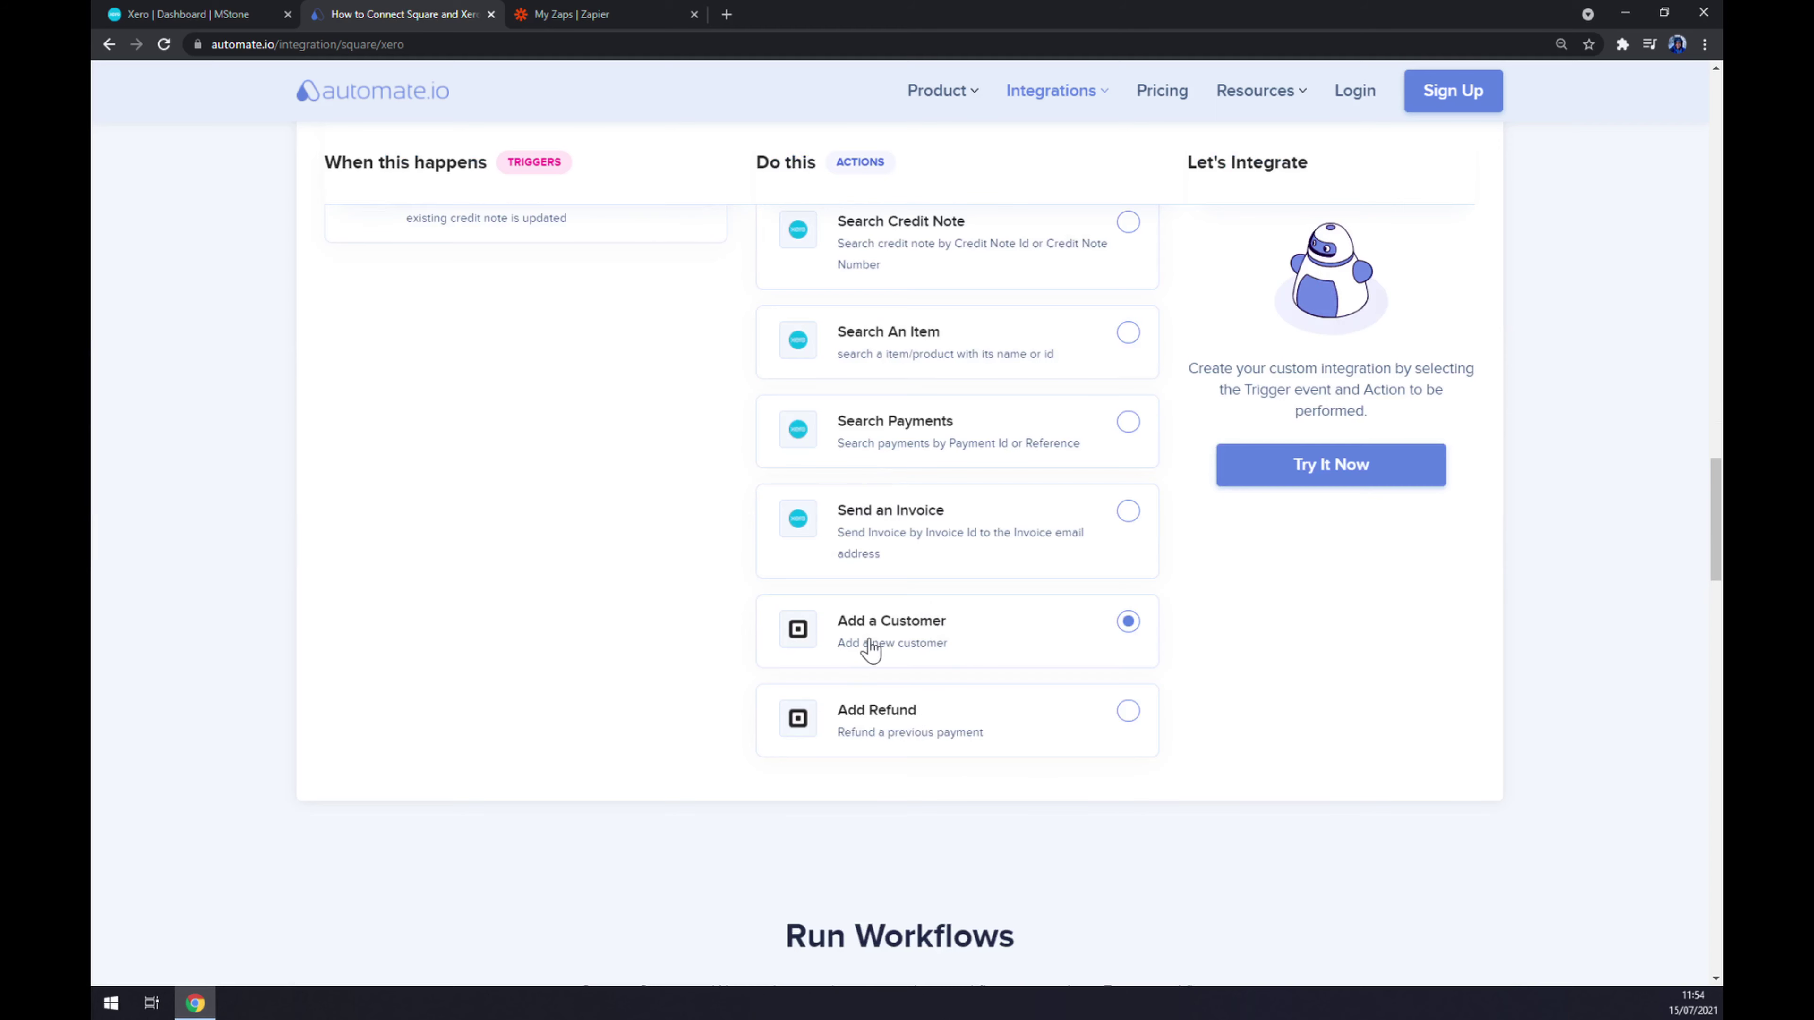
click(1320, 486)
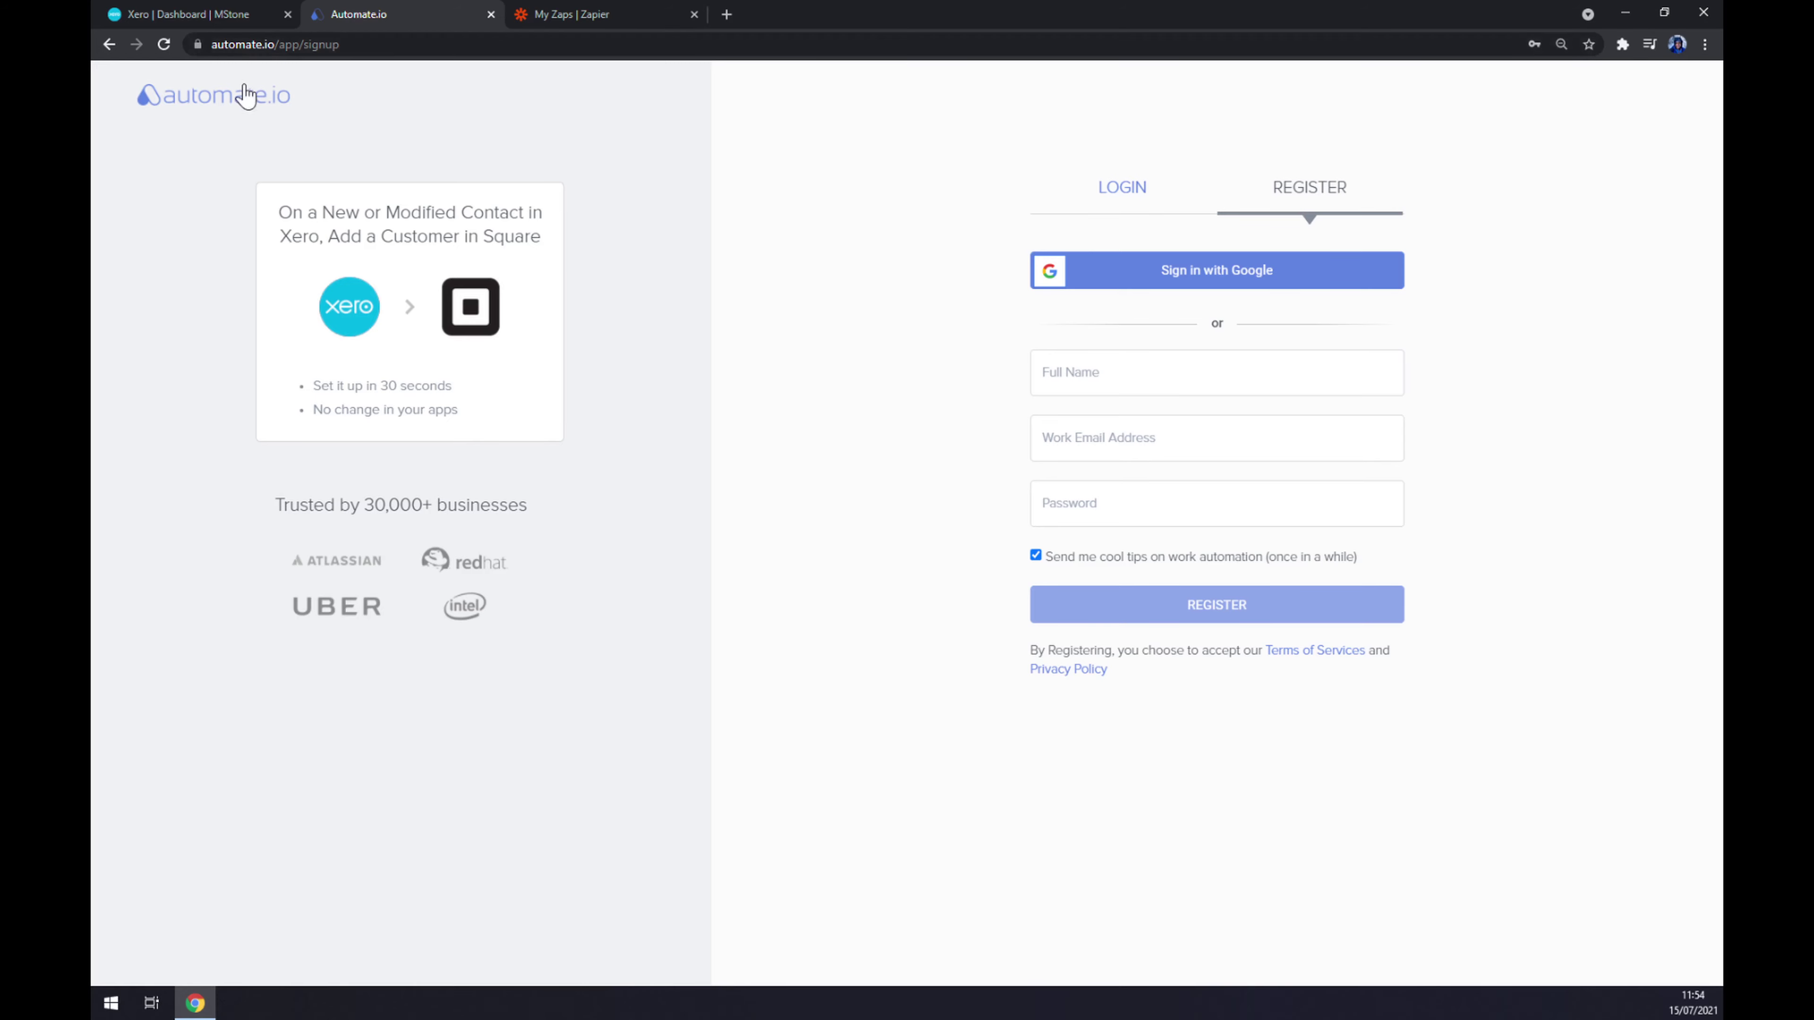
Switch to the My Zaps | Zapier browser tab.
click(564, 13)
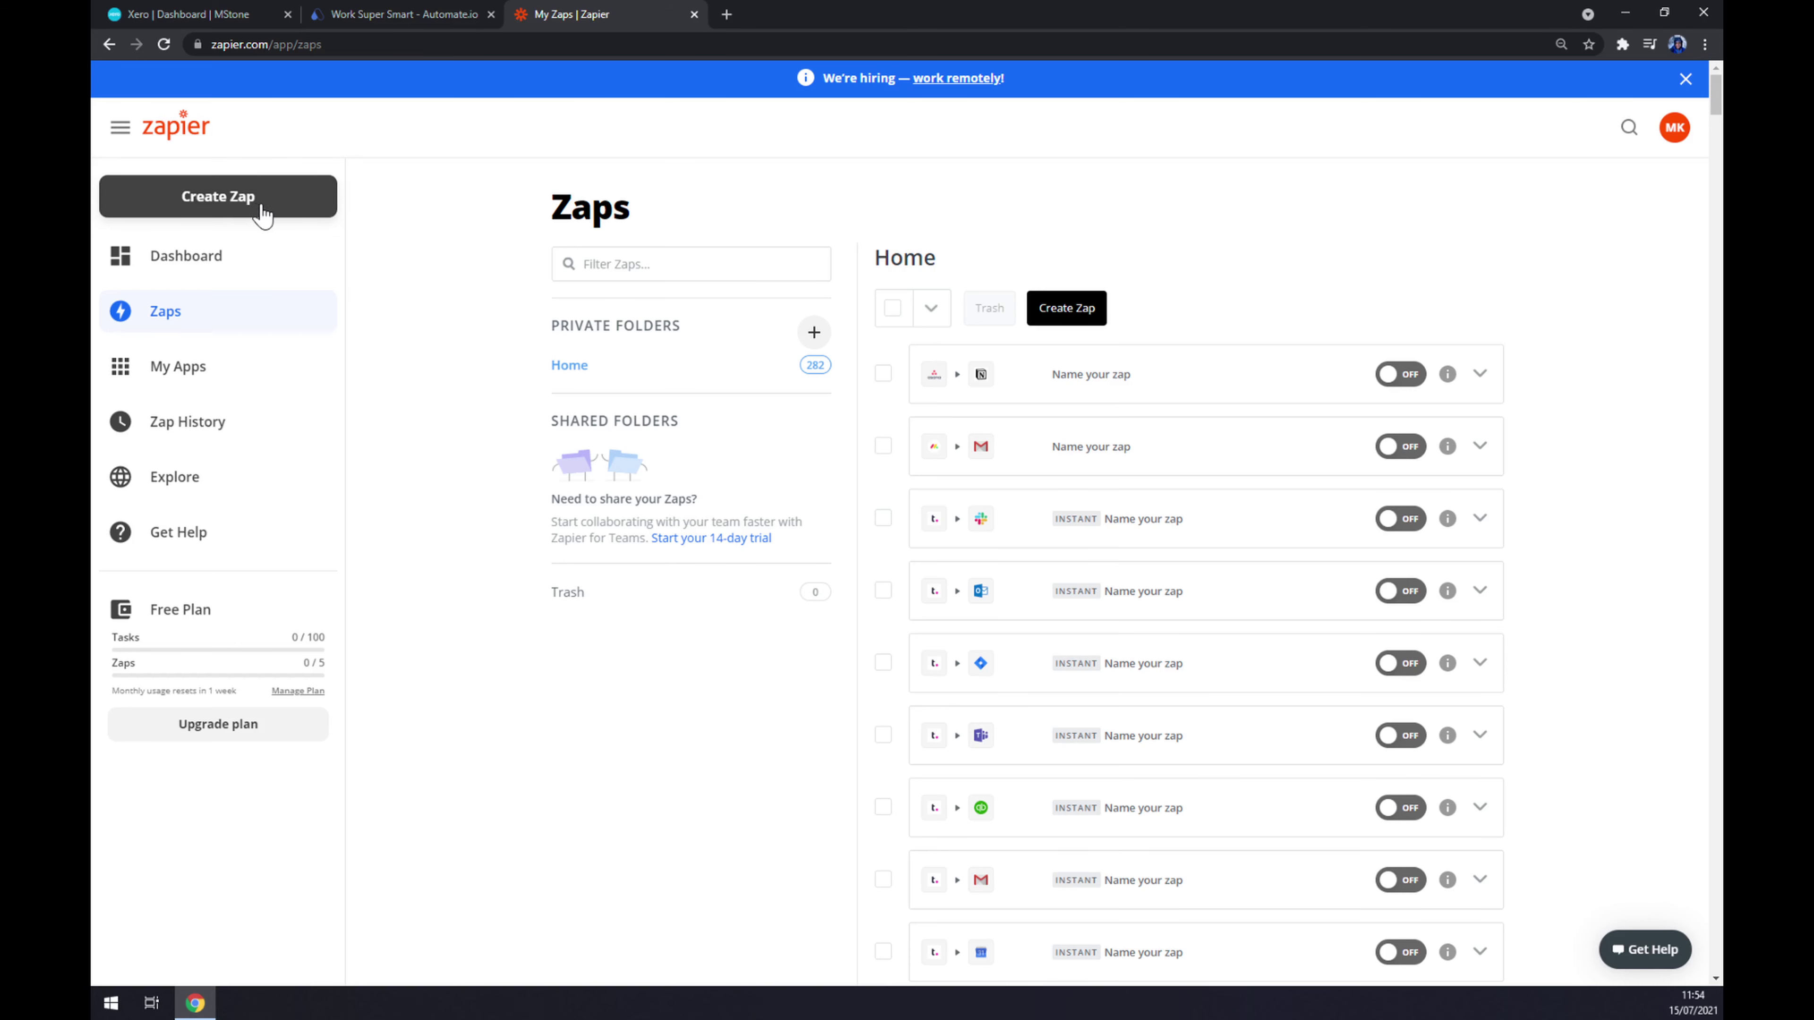
Create a new zap and search 'xero' as its trigger app.
click(290, 212)
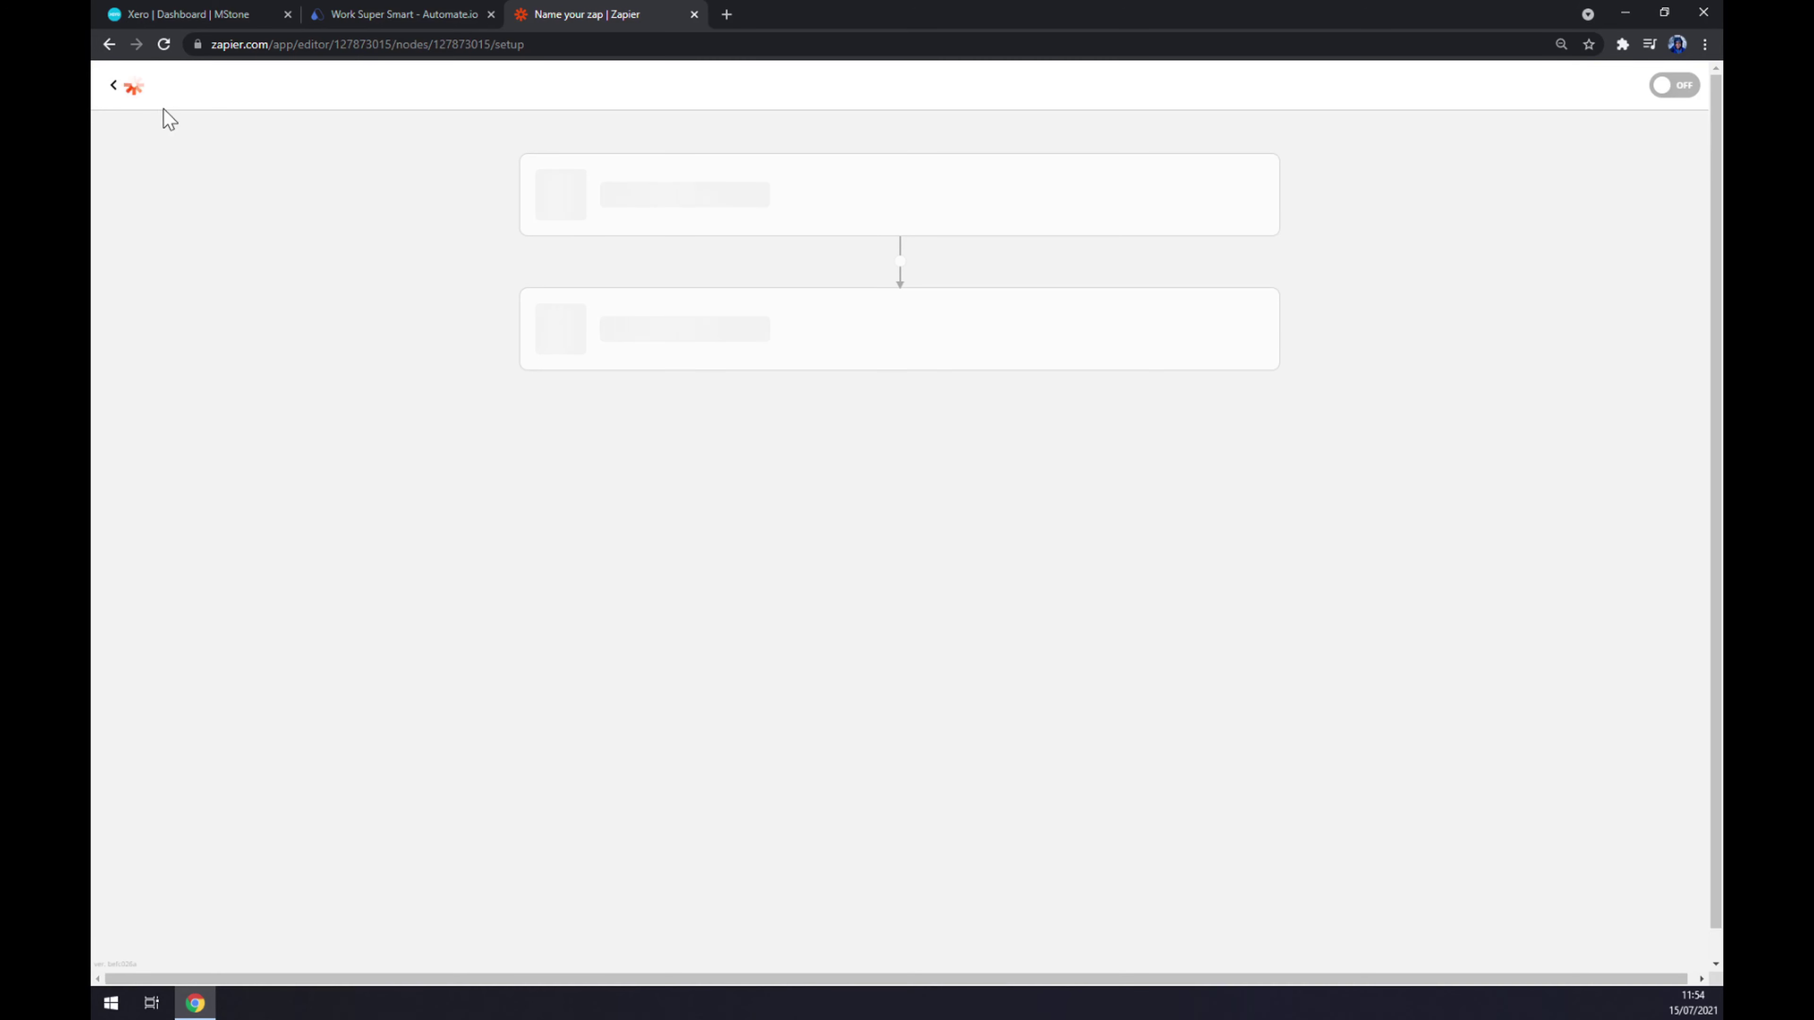
click(262, 136)
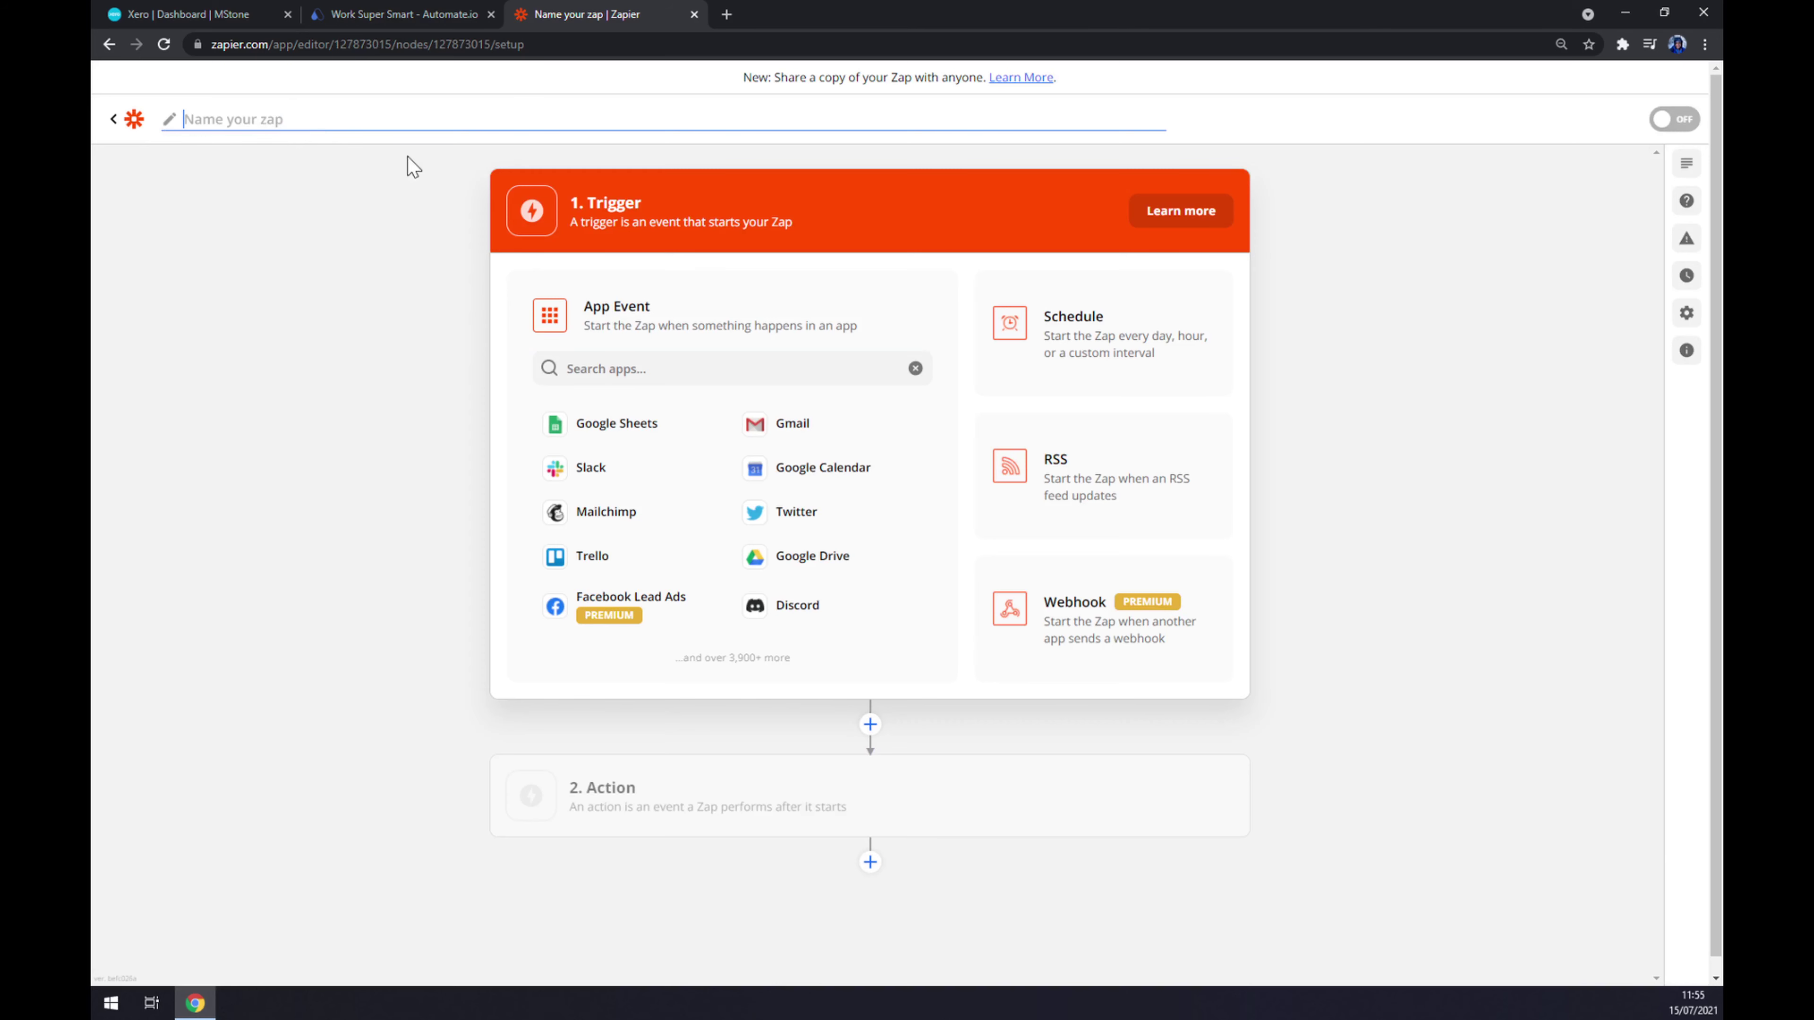
click(674, 373)
click(674, 369)
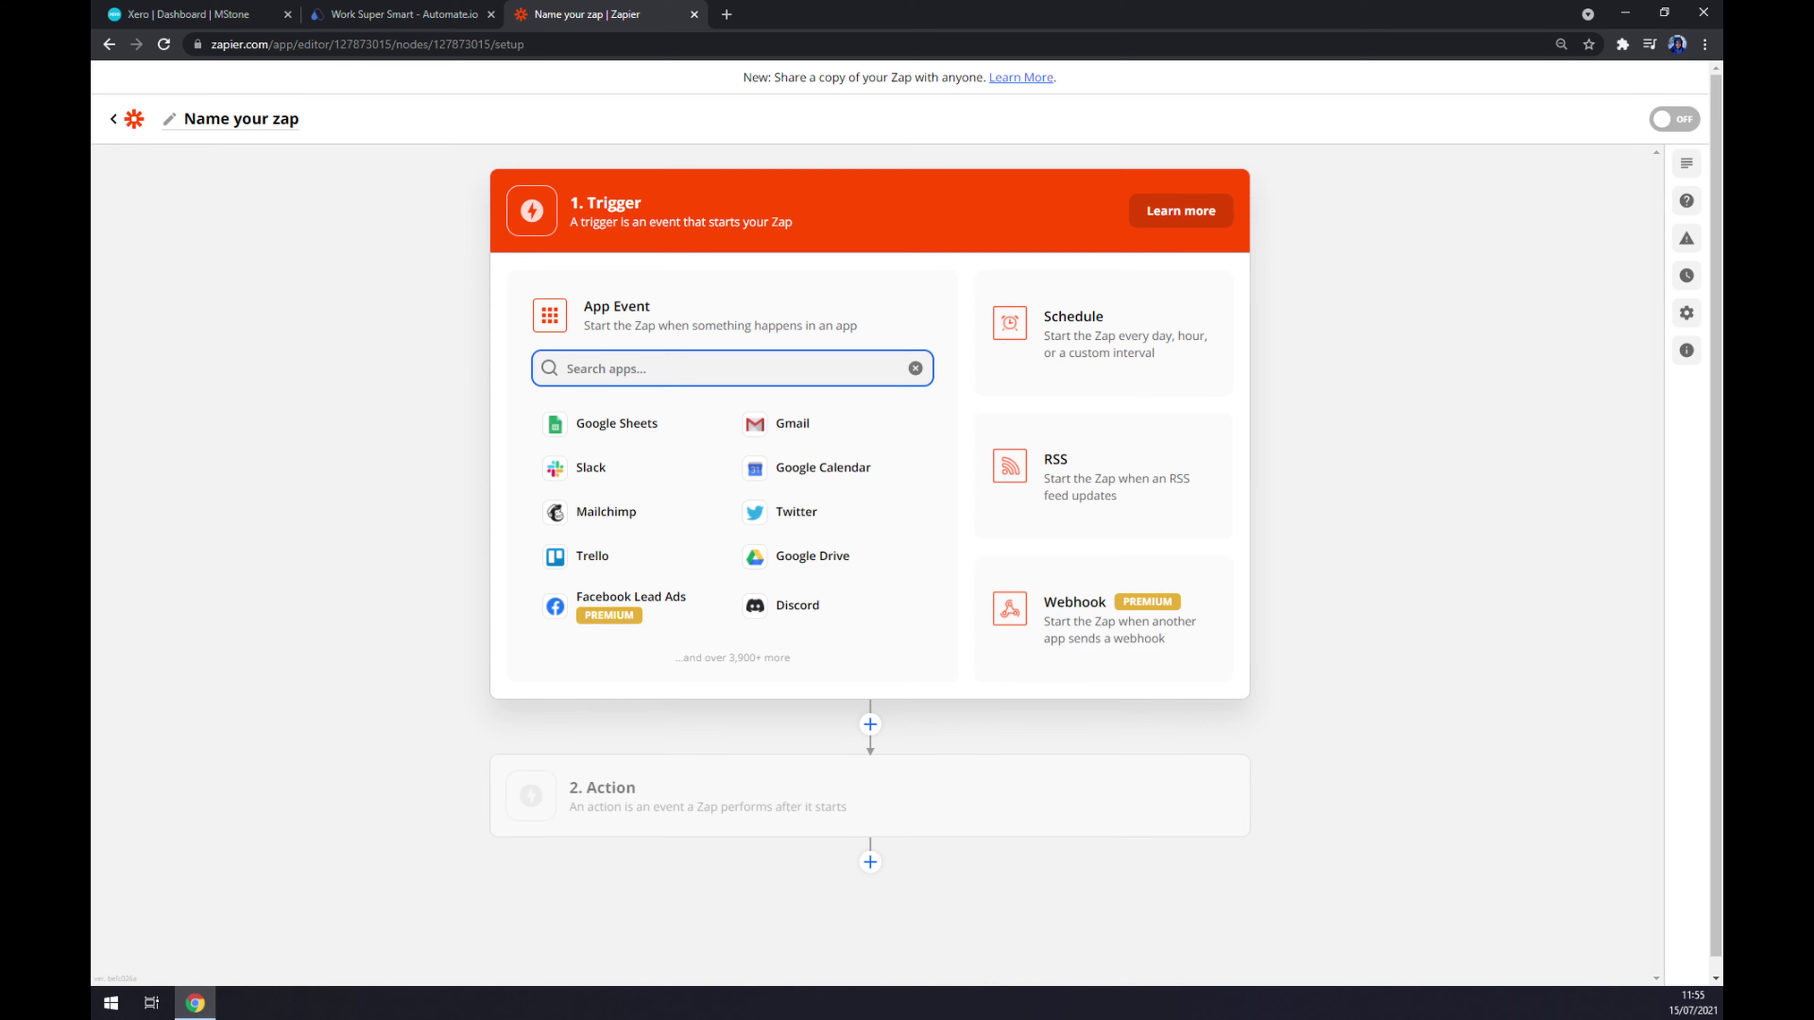
text(xero)
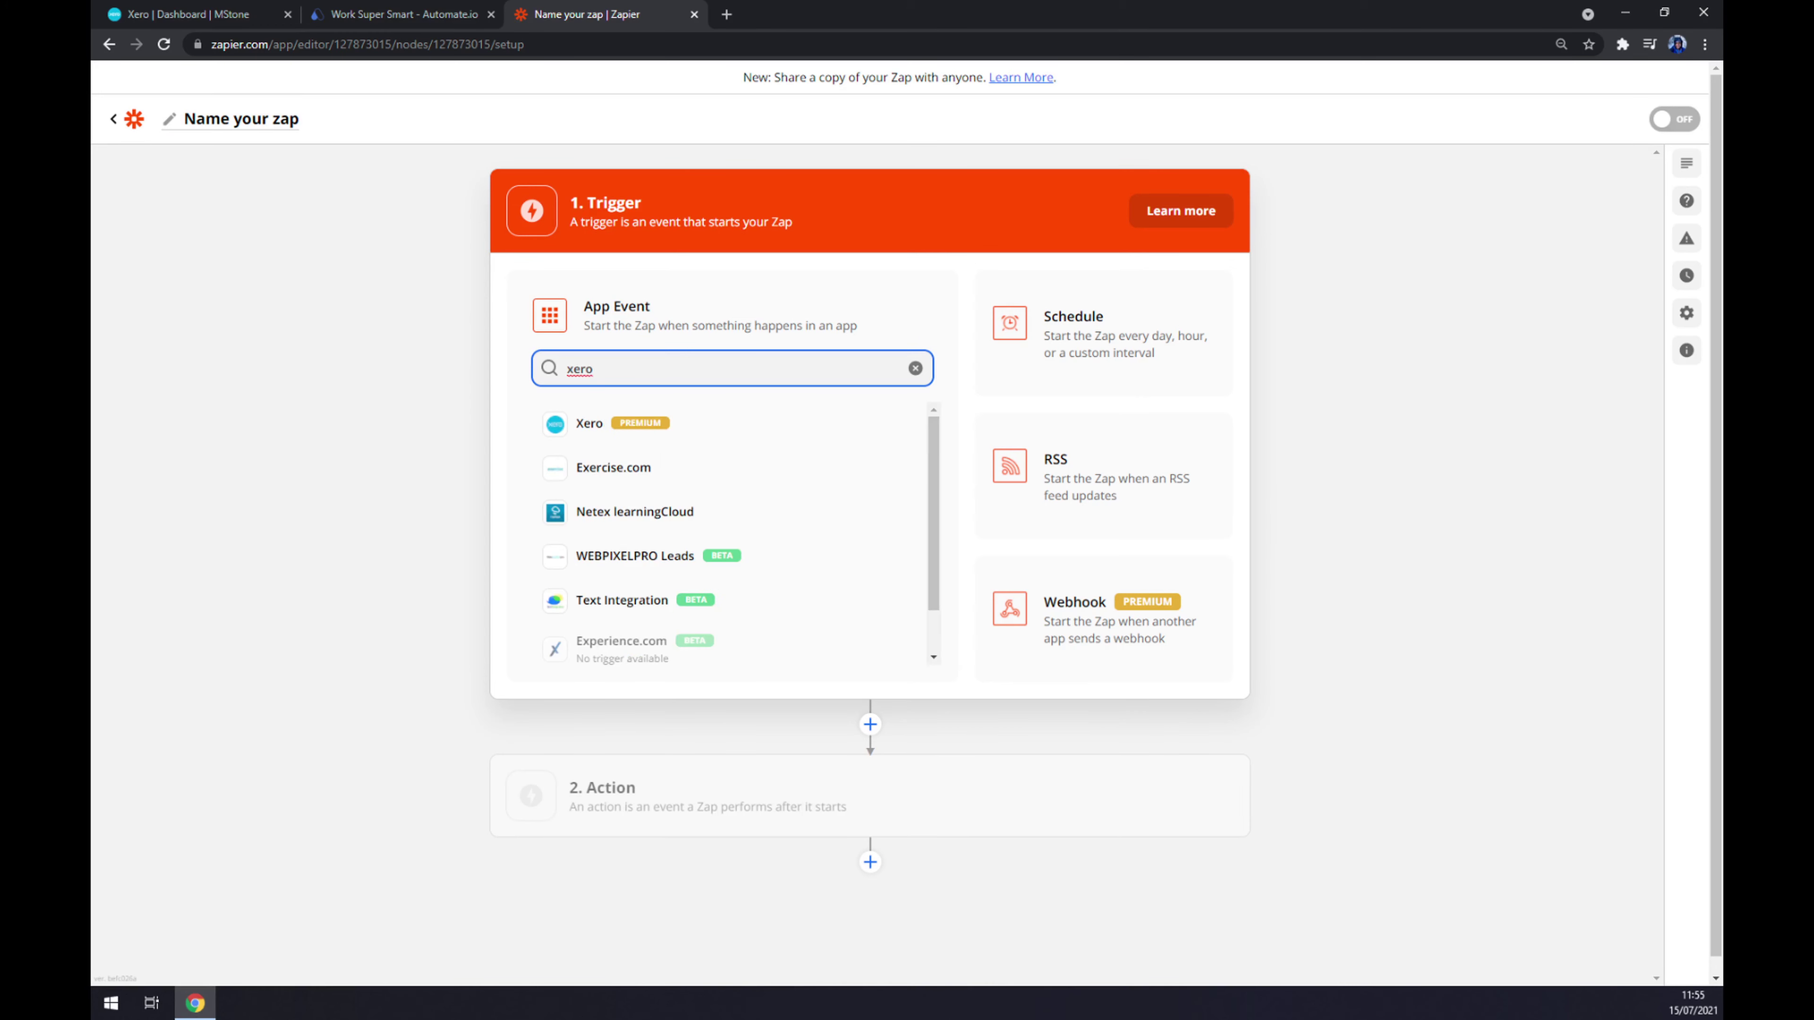
Choose Xero as the trigger app with New Bill as the trigger event and continue.
click(598, 425)
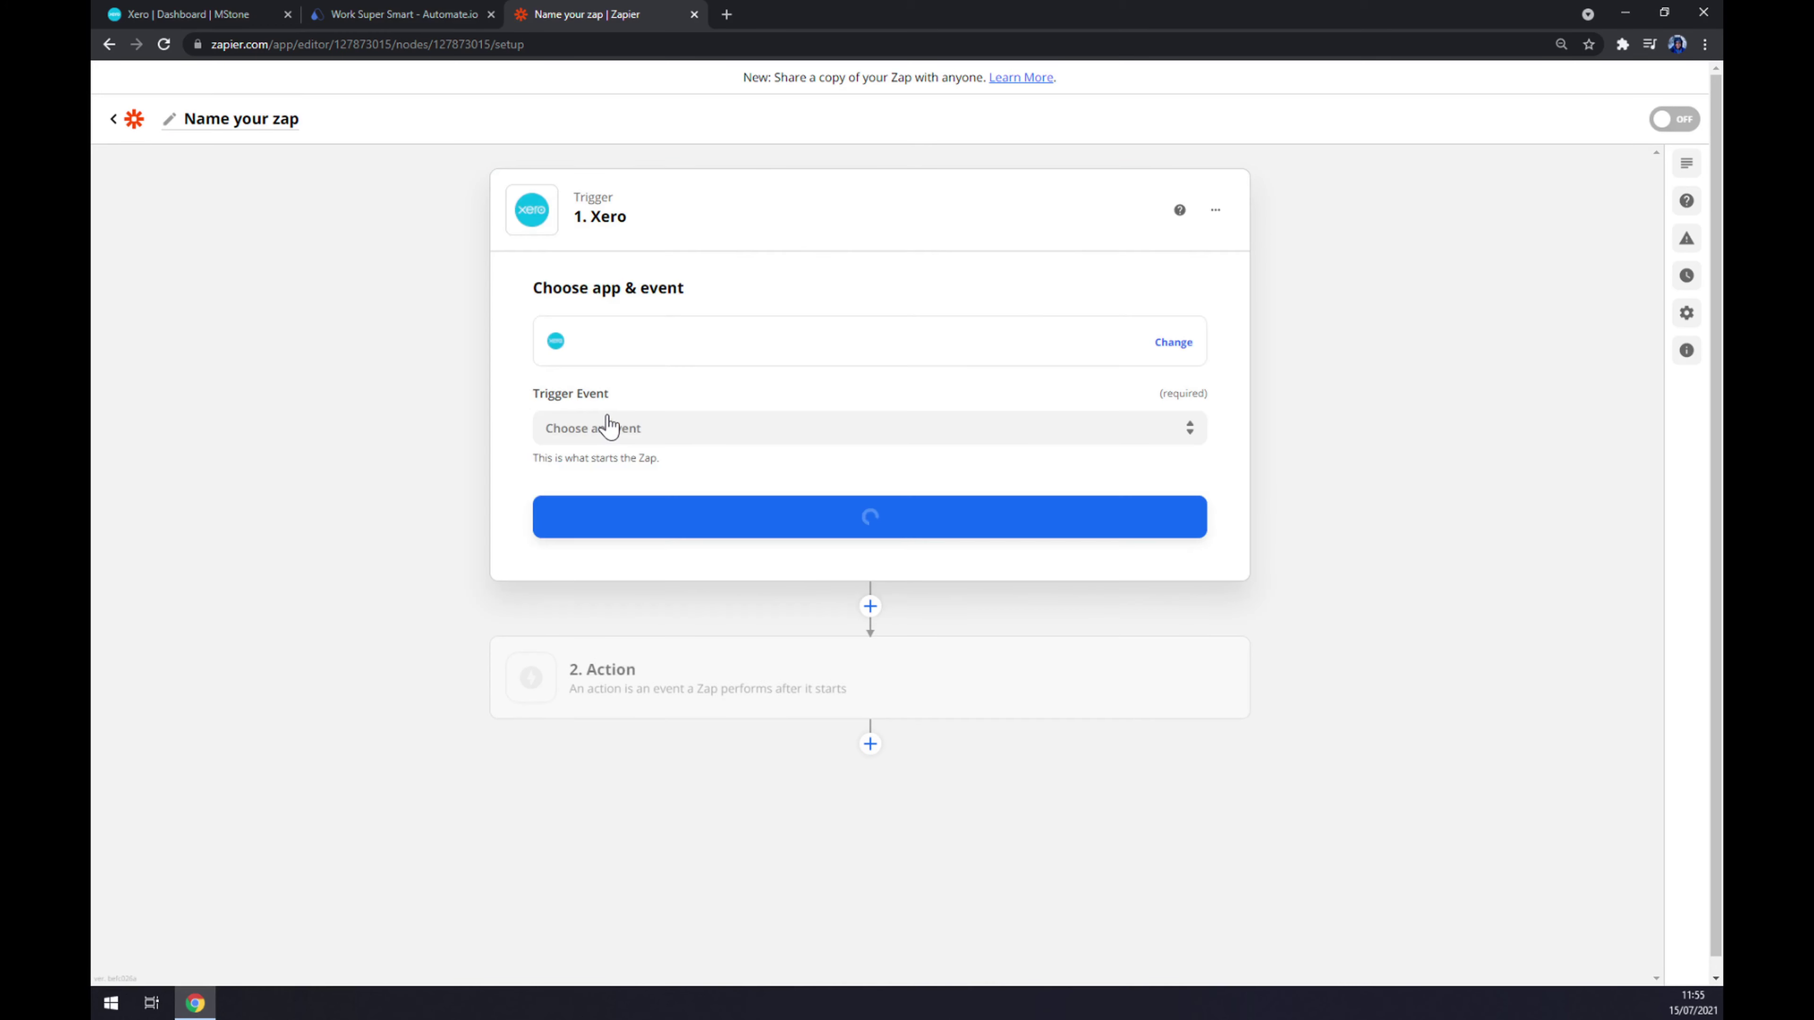
scroll(607, 571, down, 1)
scroll(608, 568, up, 1)
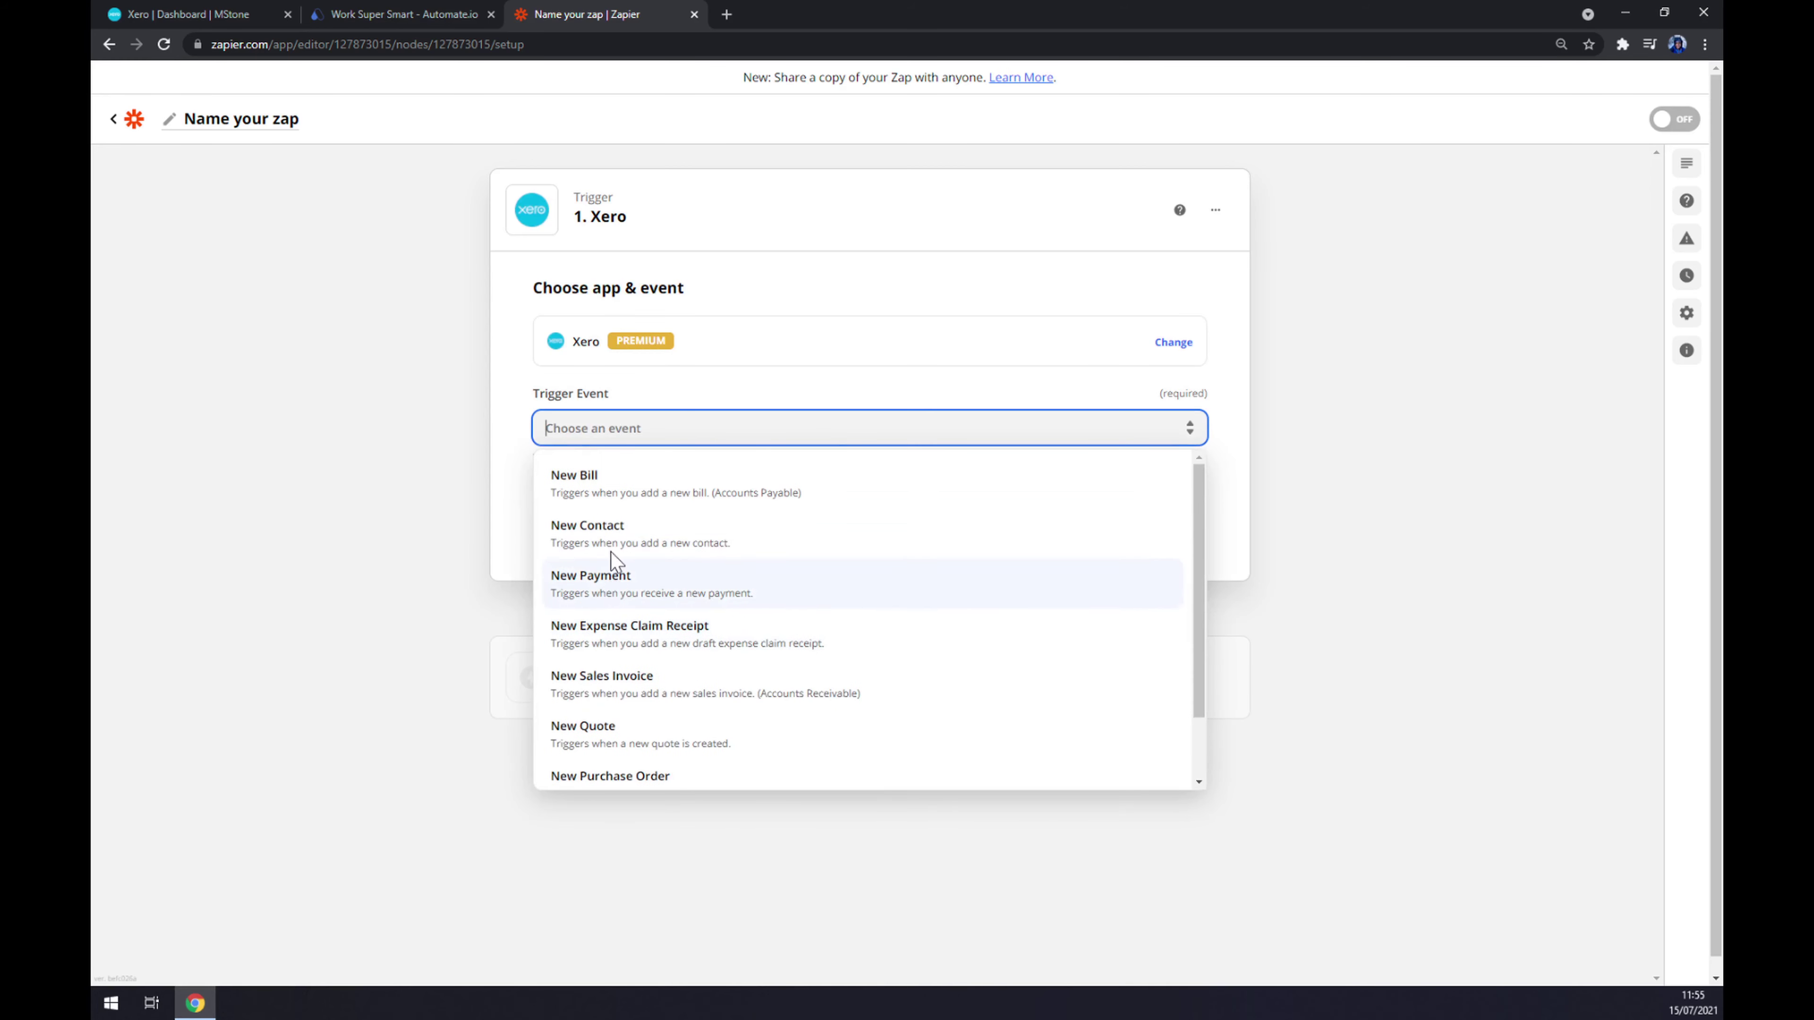
click(598, 500)
click(672, 522)
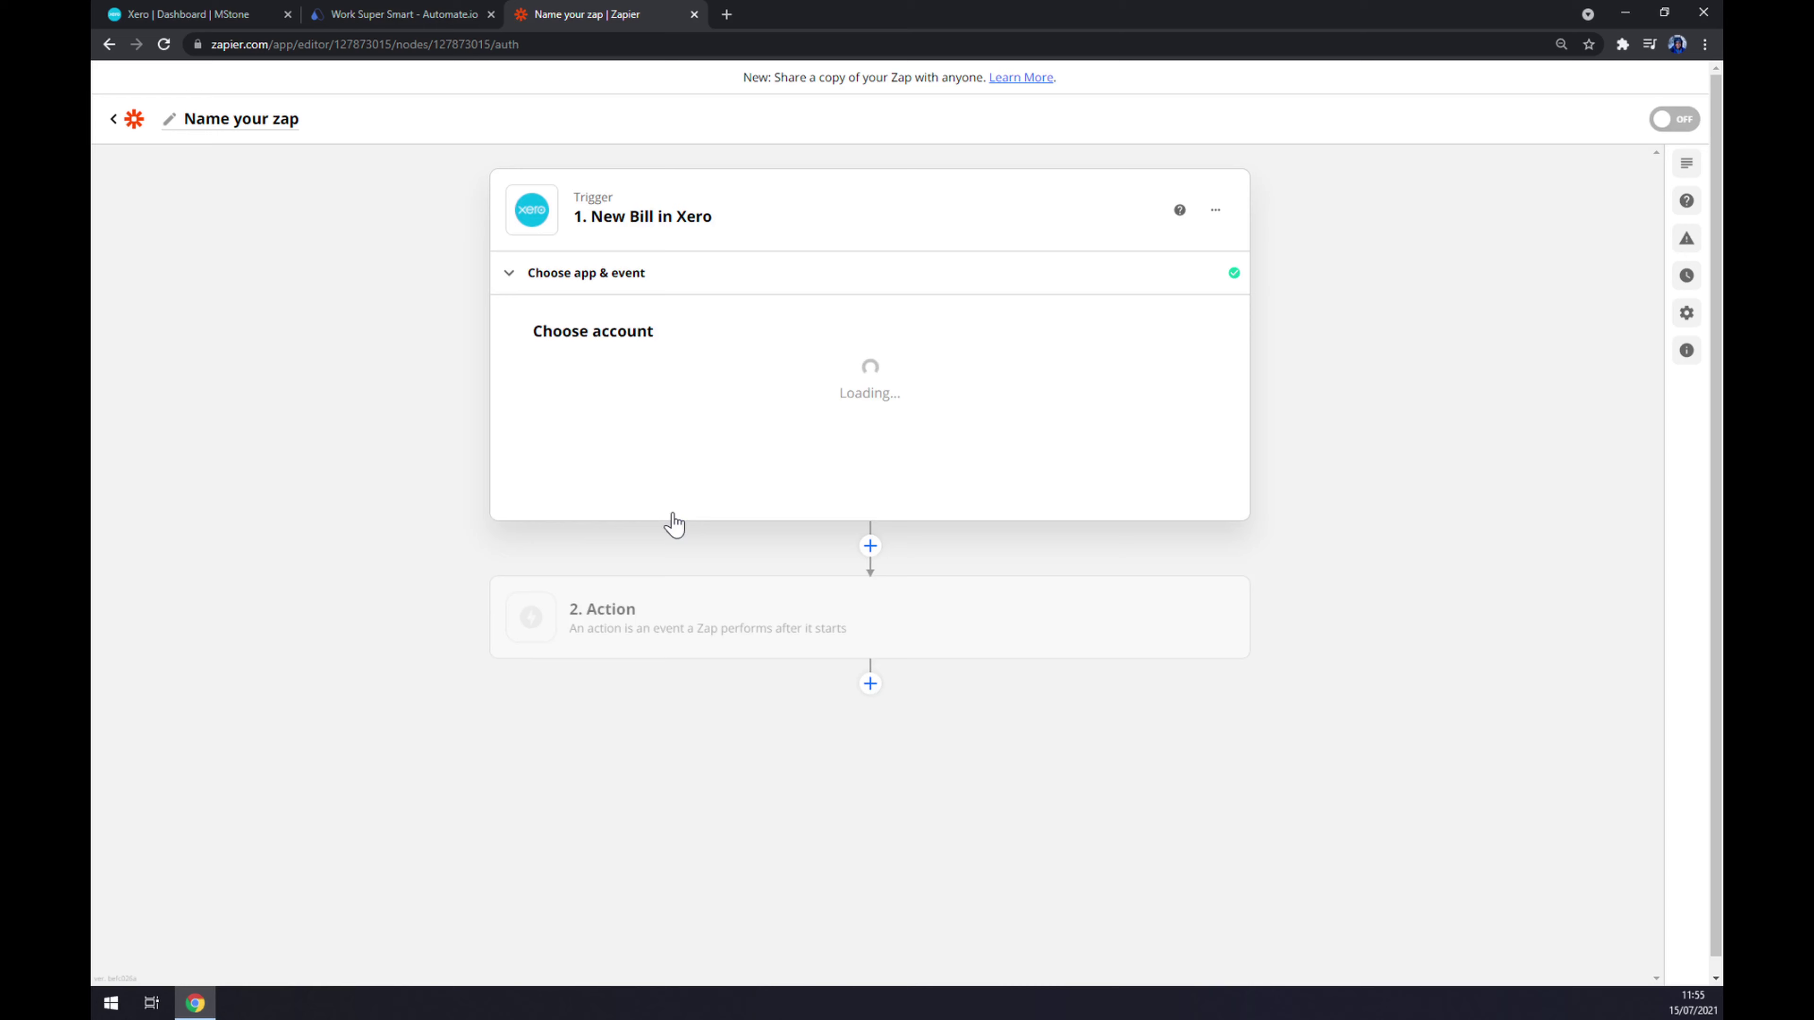
Select the connected Xero account and continue to the Organization field.
click(597, 398)
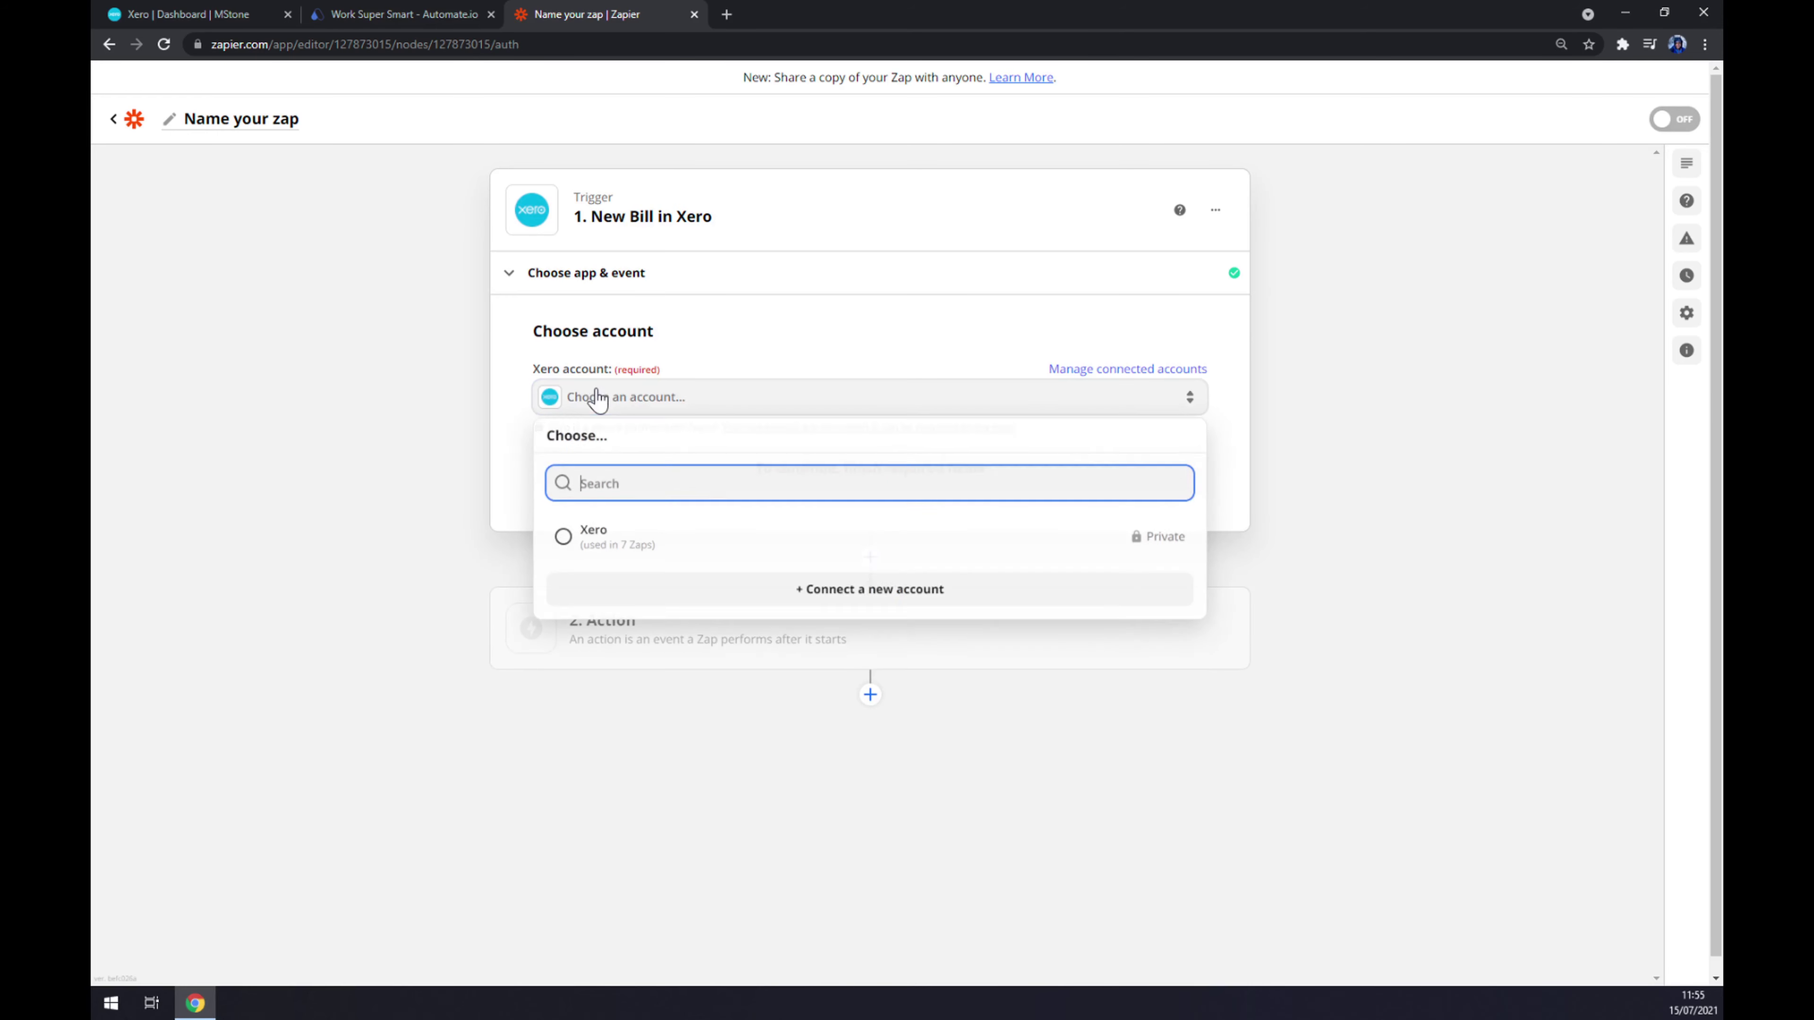
click(635, 550)
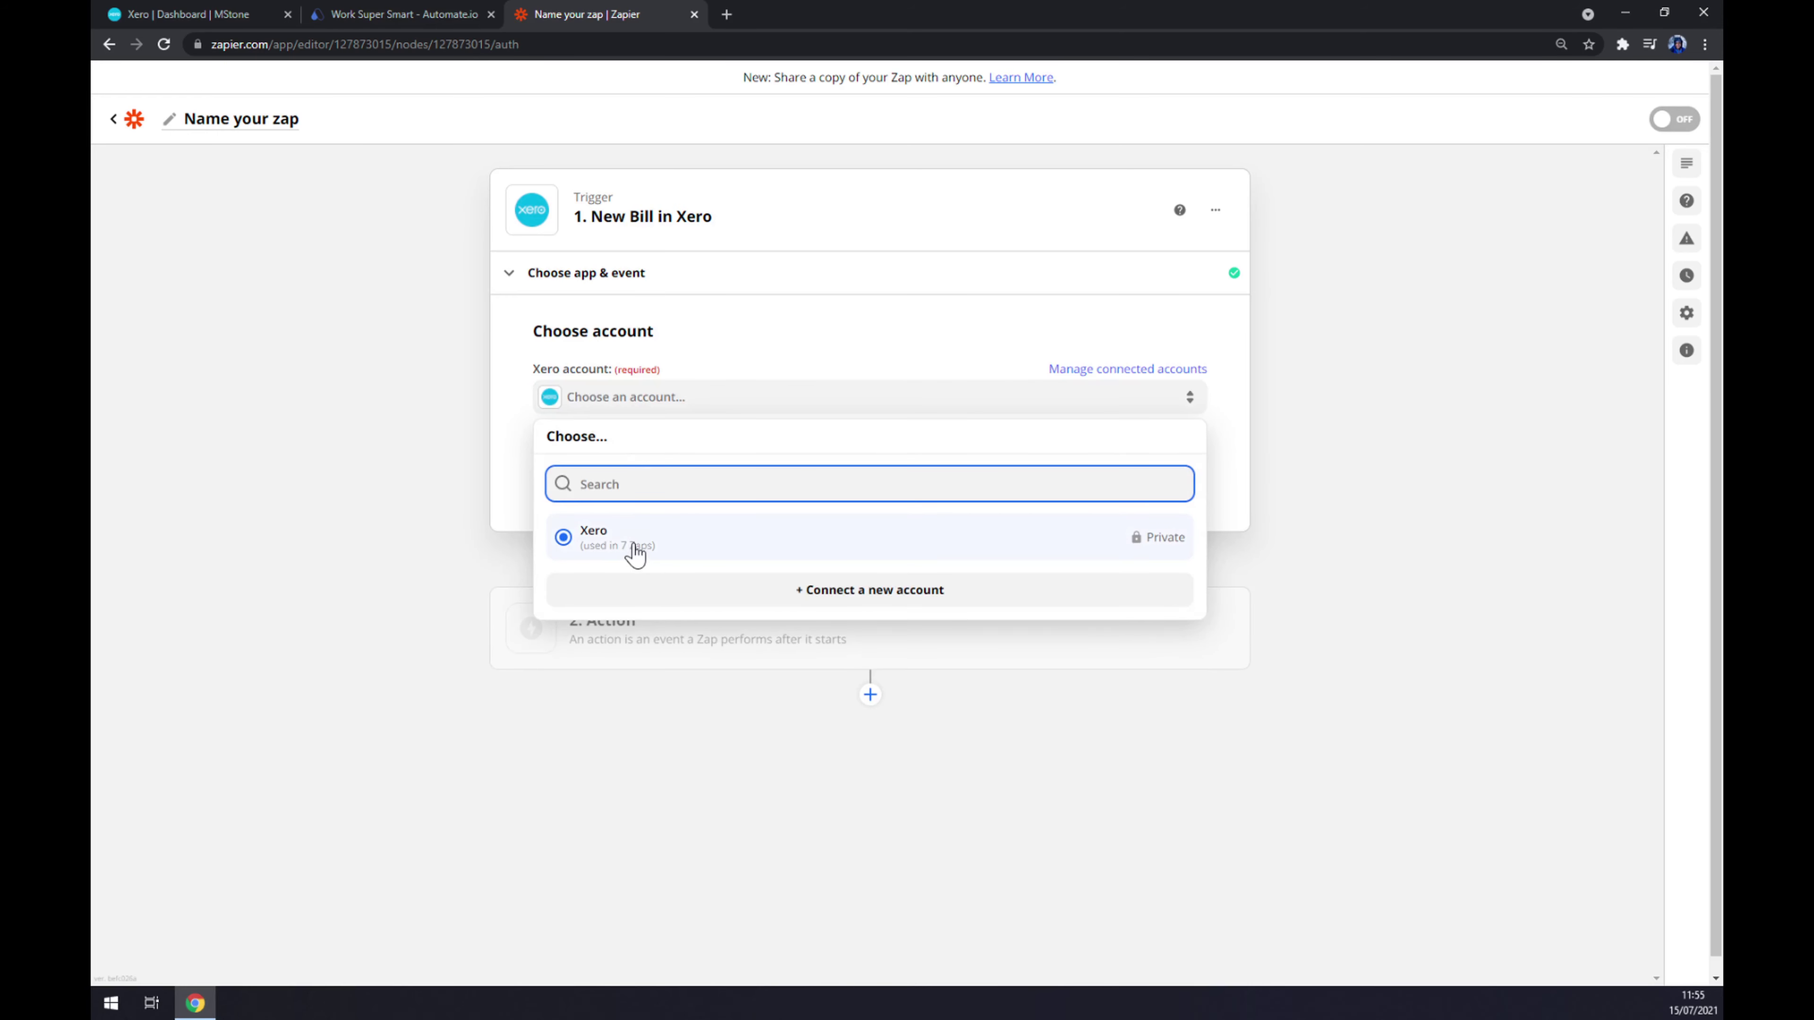
click(649, 483)
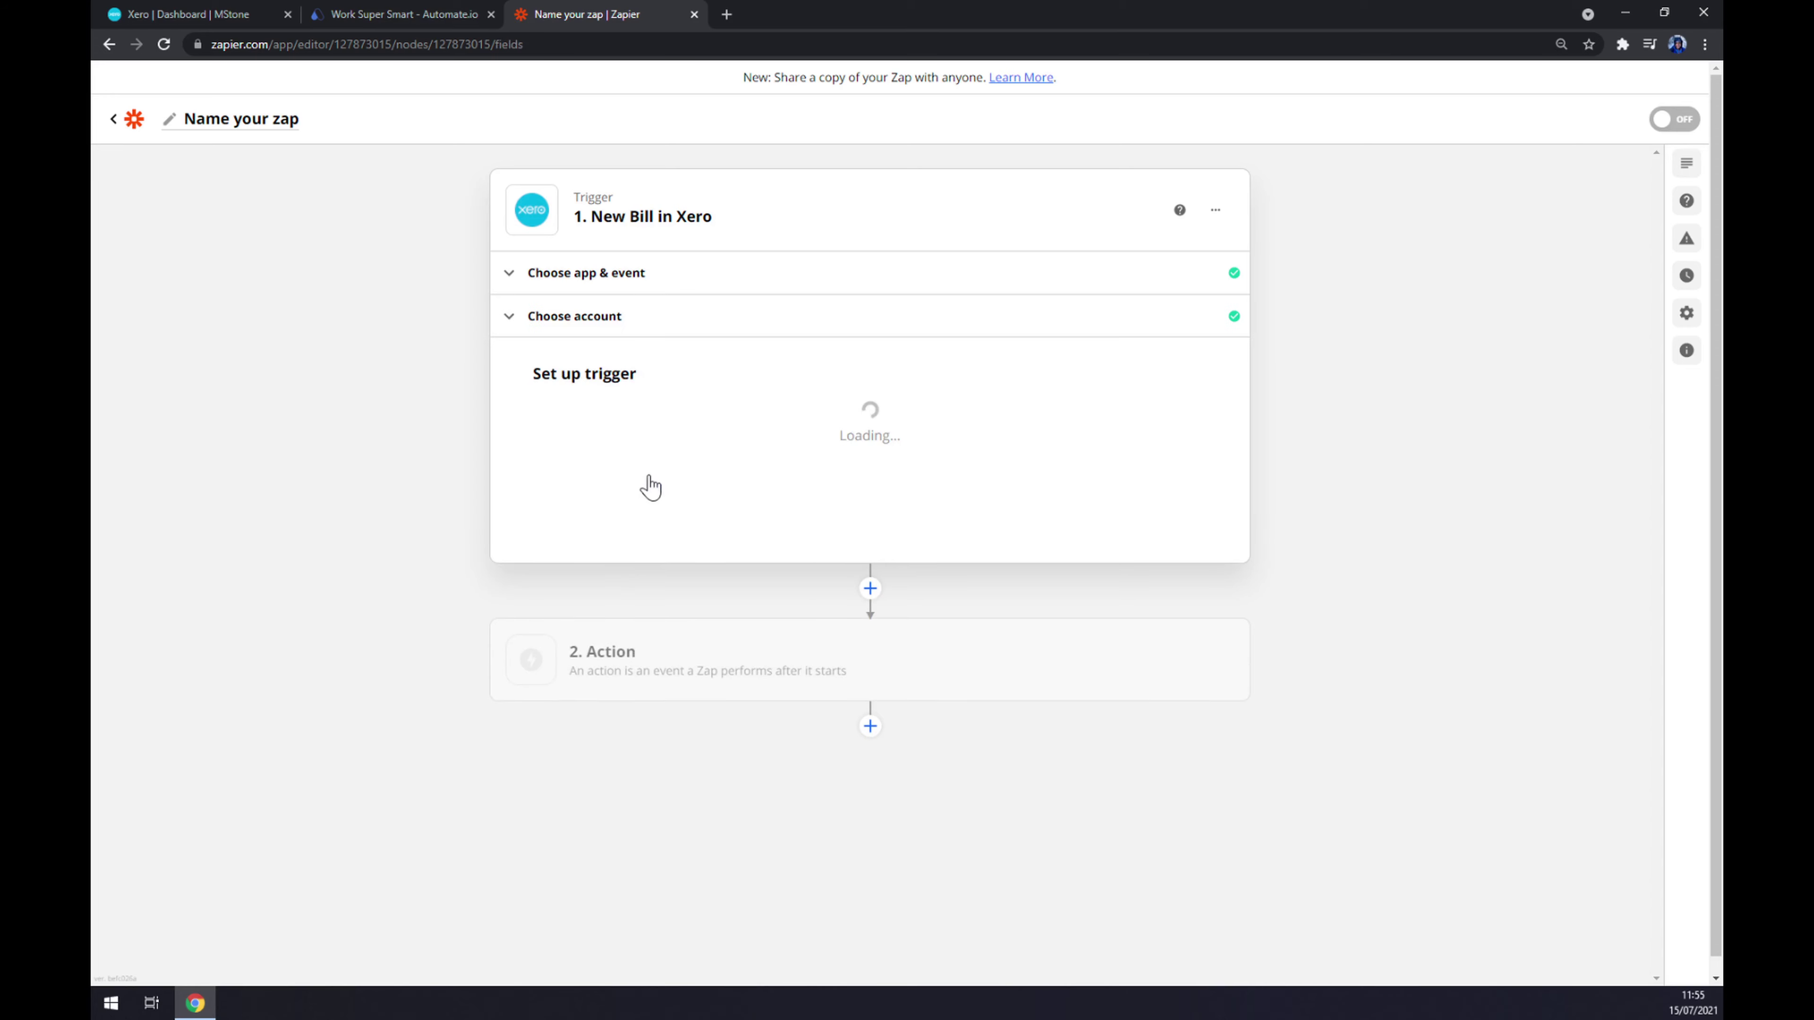
click(642, 457)
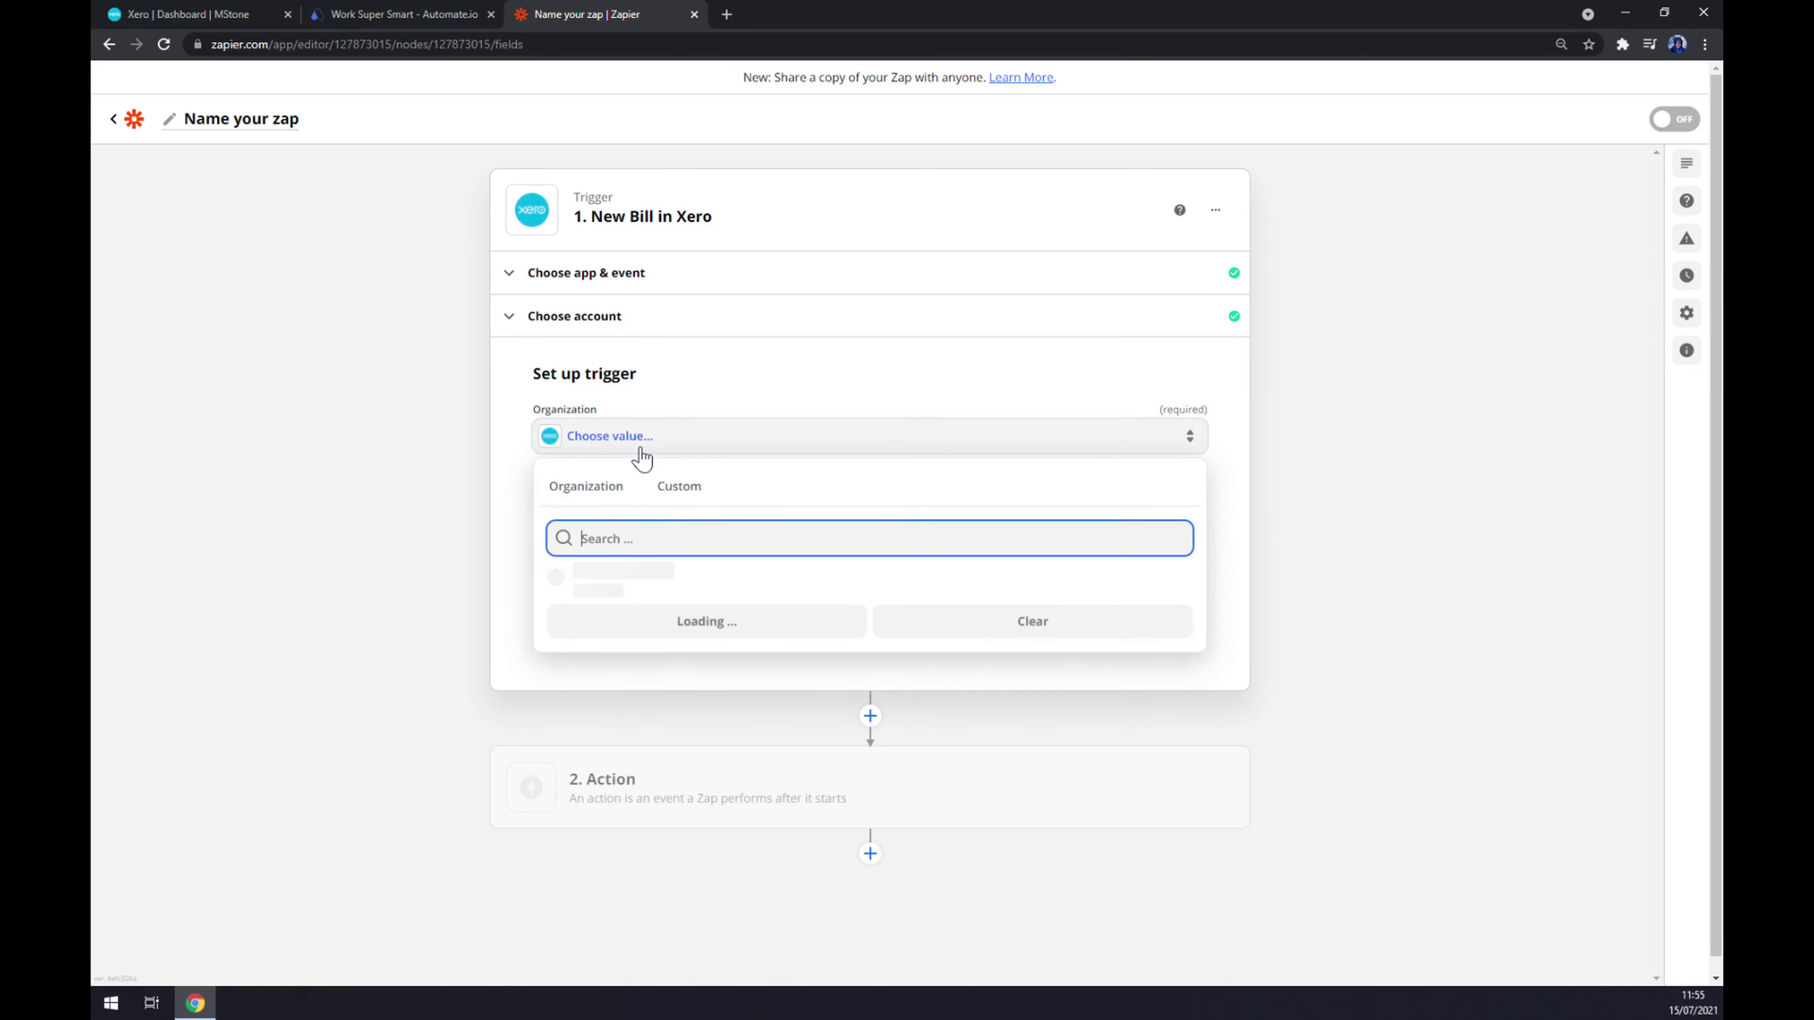
Set the Organization to MStone, checking it against Xero's organisation list, then return to Zapier.
click(607, 591)
click(182, 14)
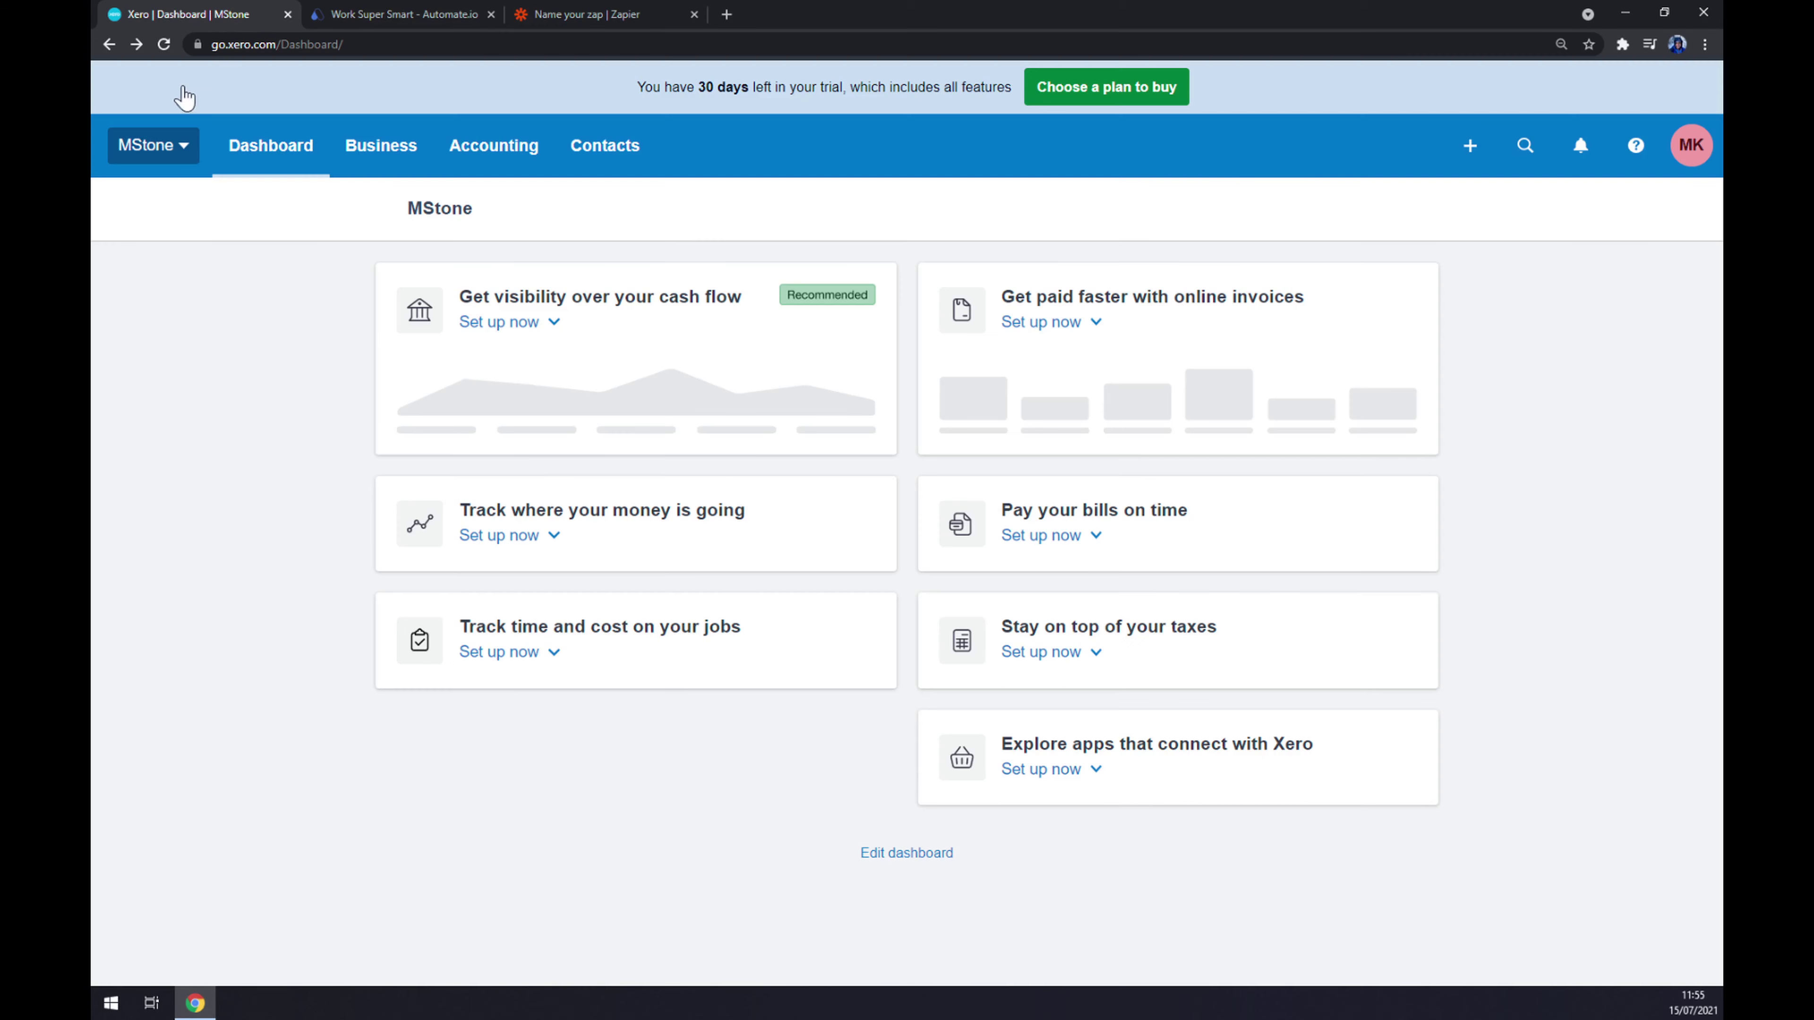
click(174, 146)
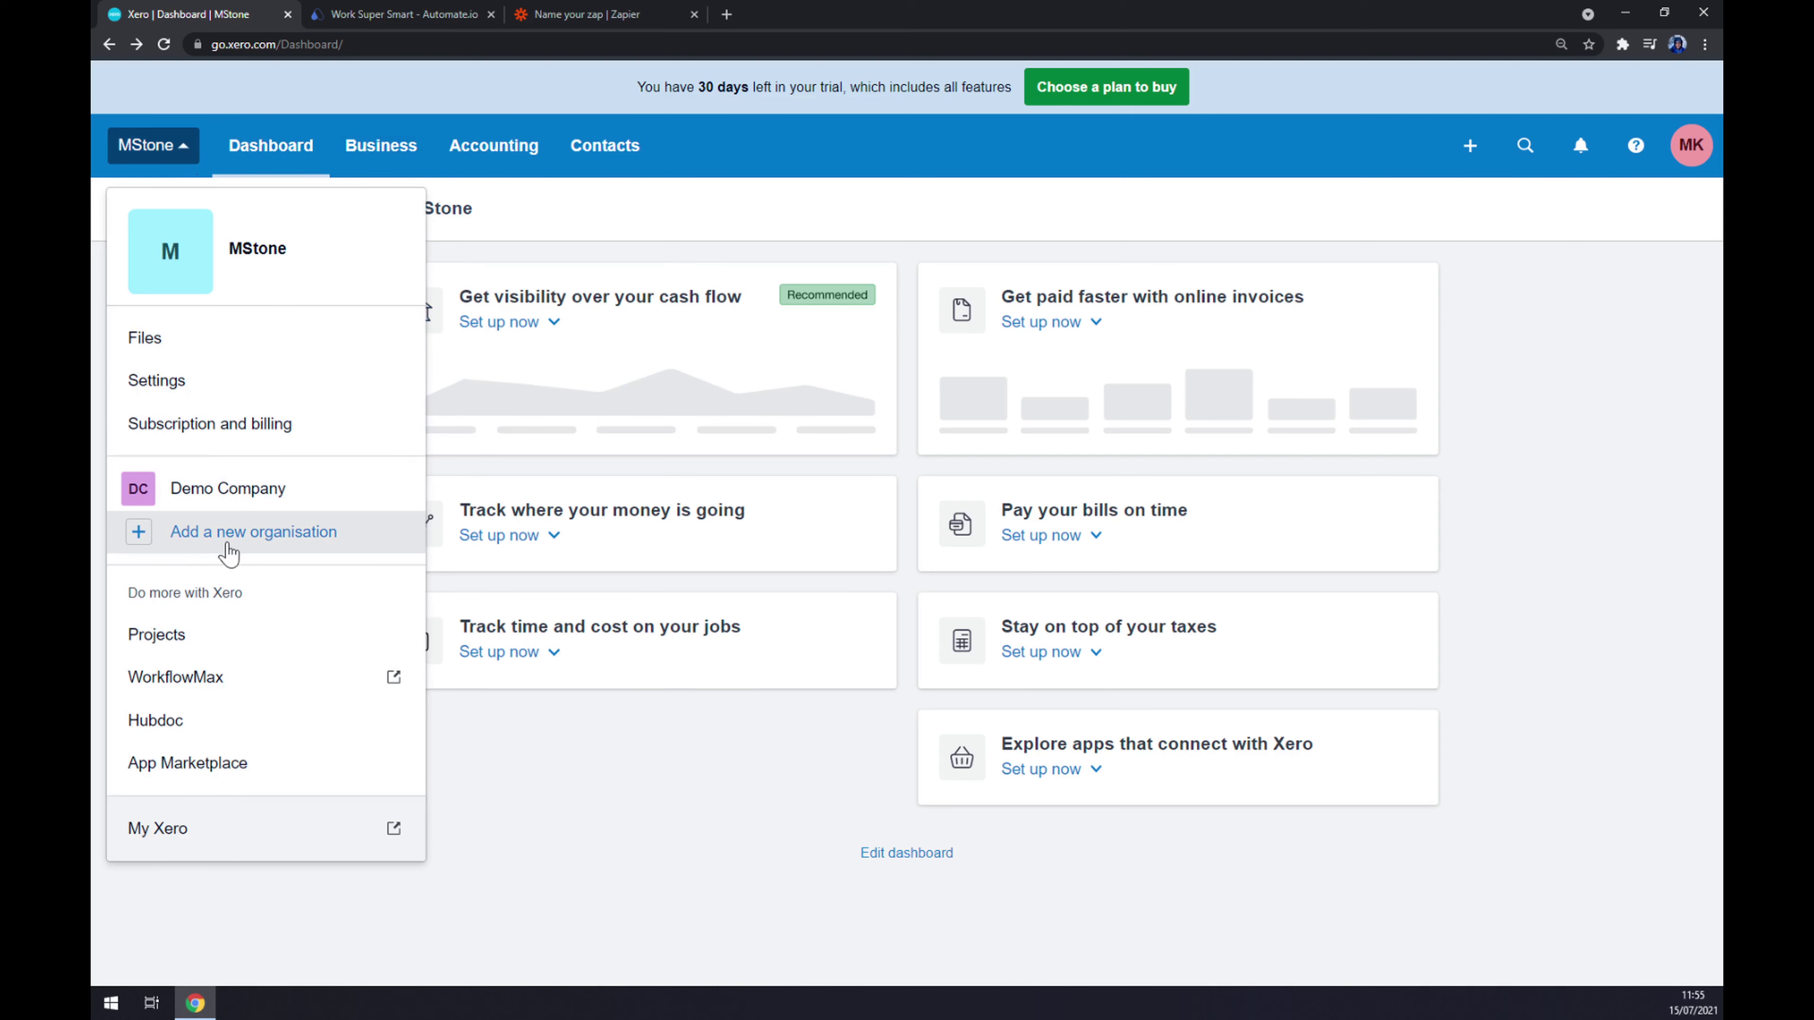
click(589, 763)
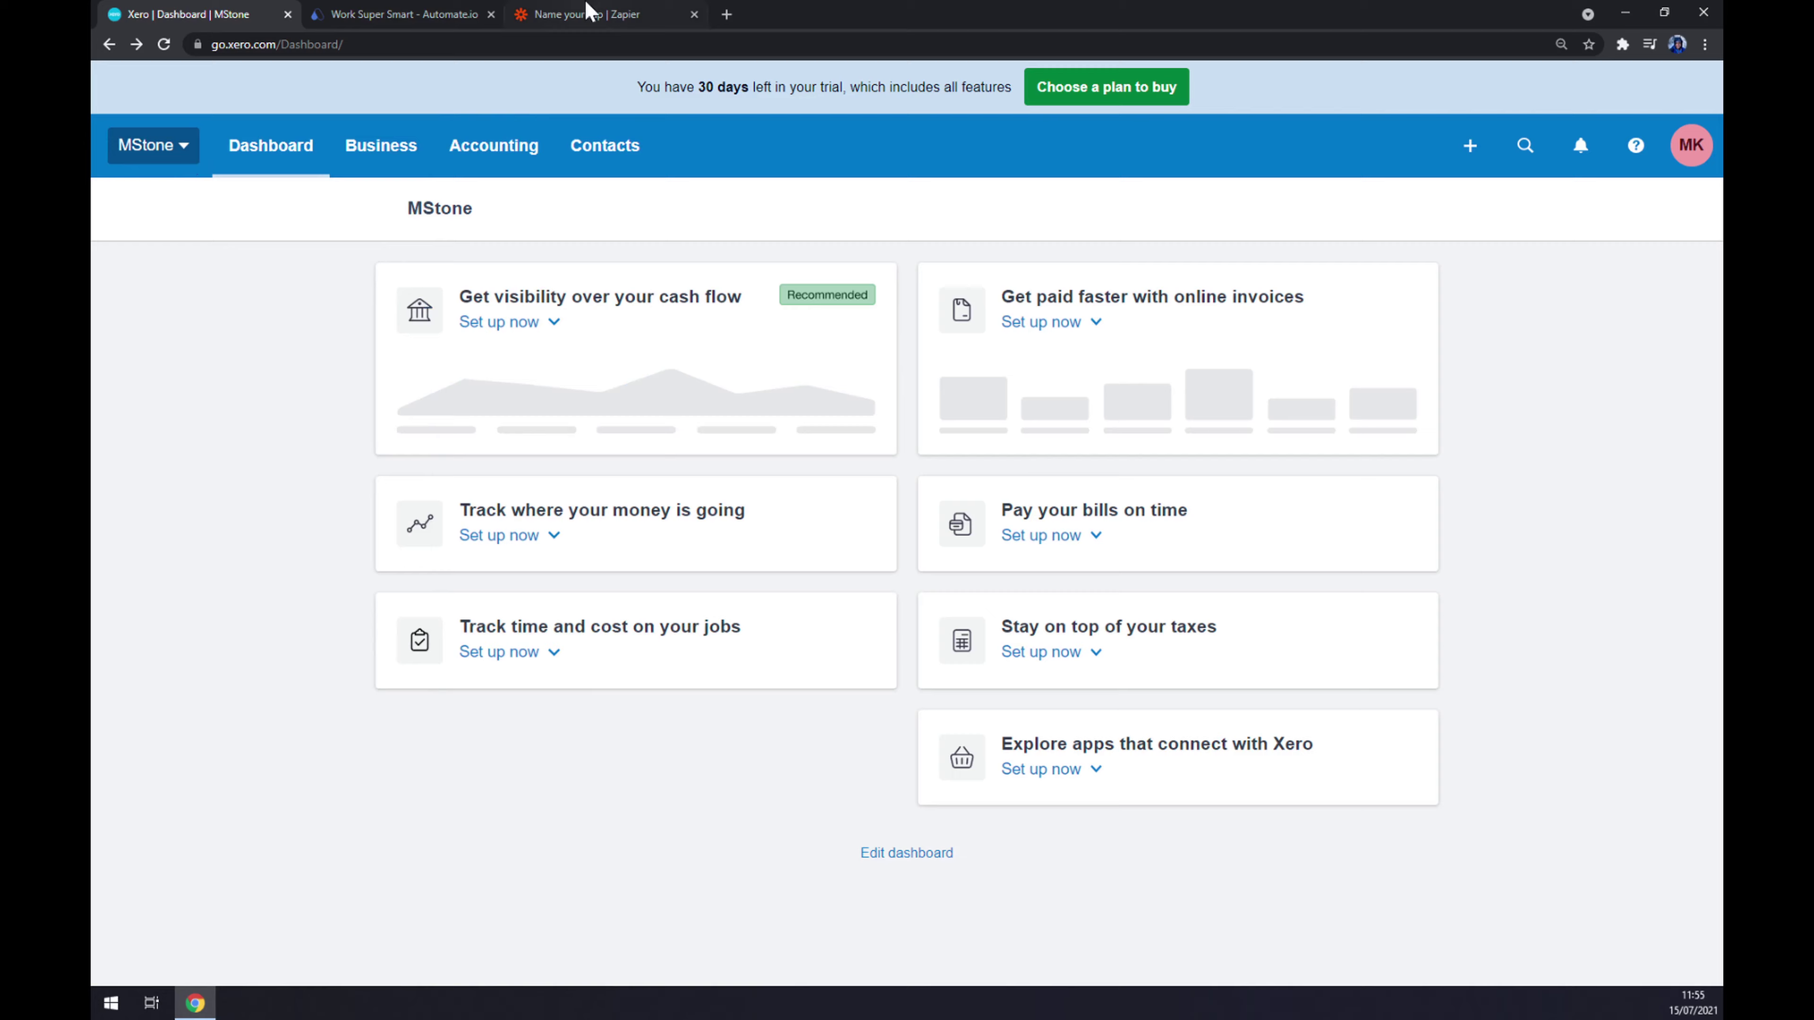
click(591, 16)
Set the bill Status to All and confirm the trigger setup.
click(625, 511)
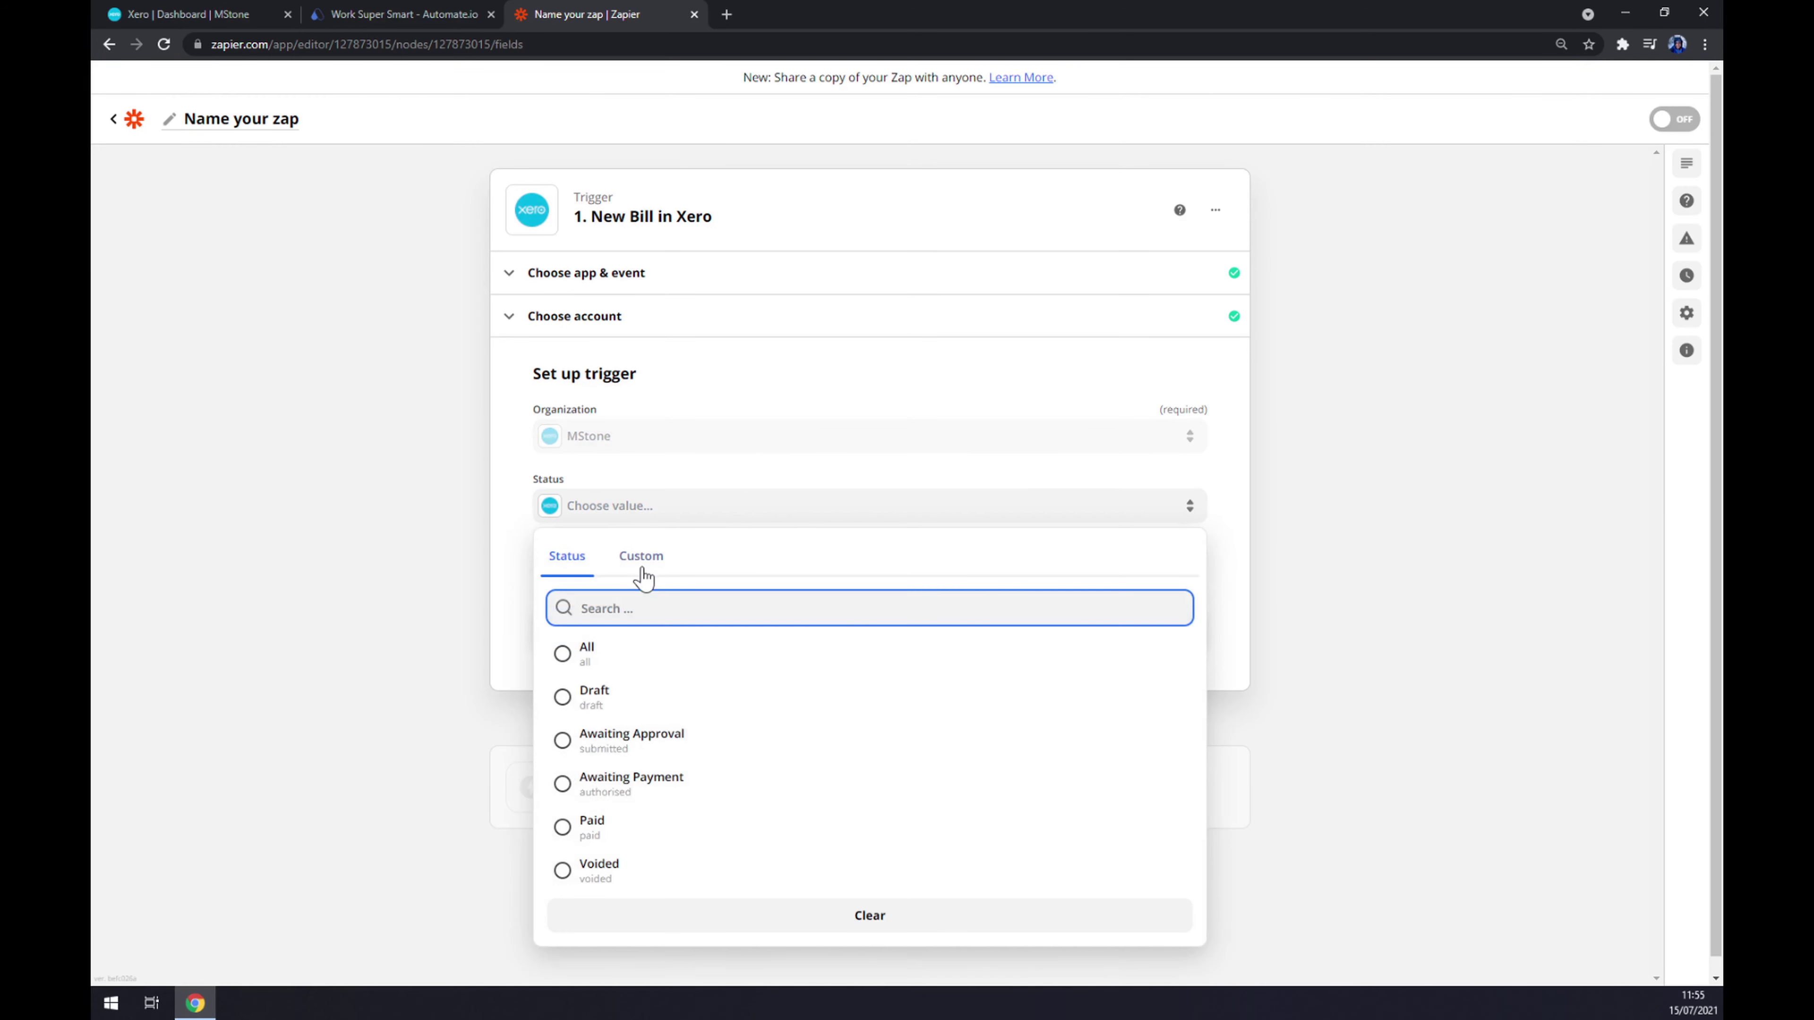
click(604, 654)
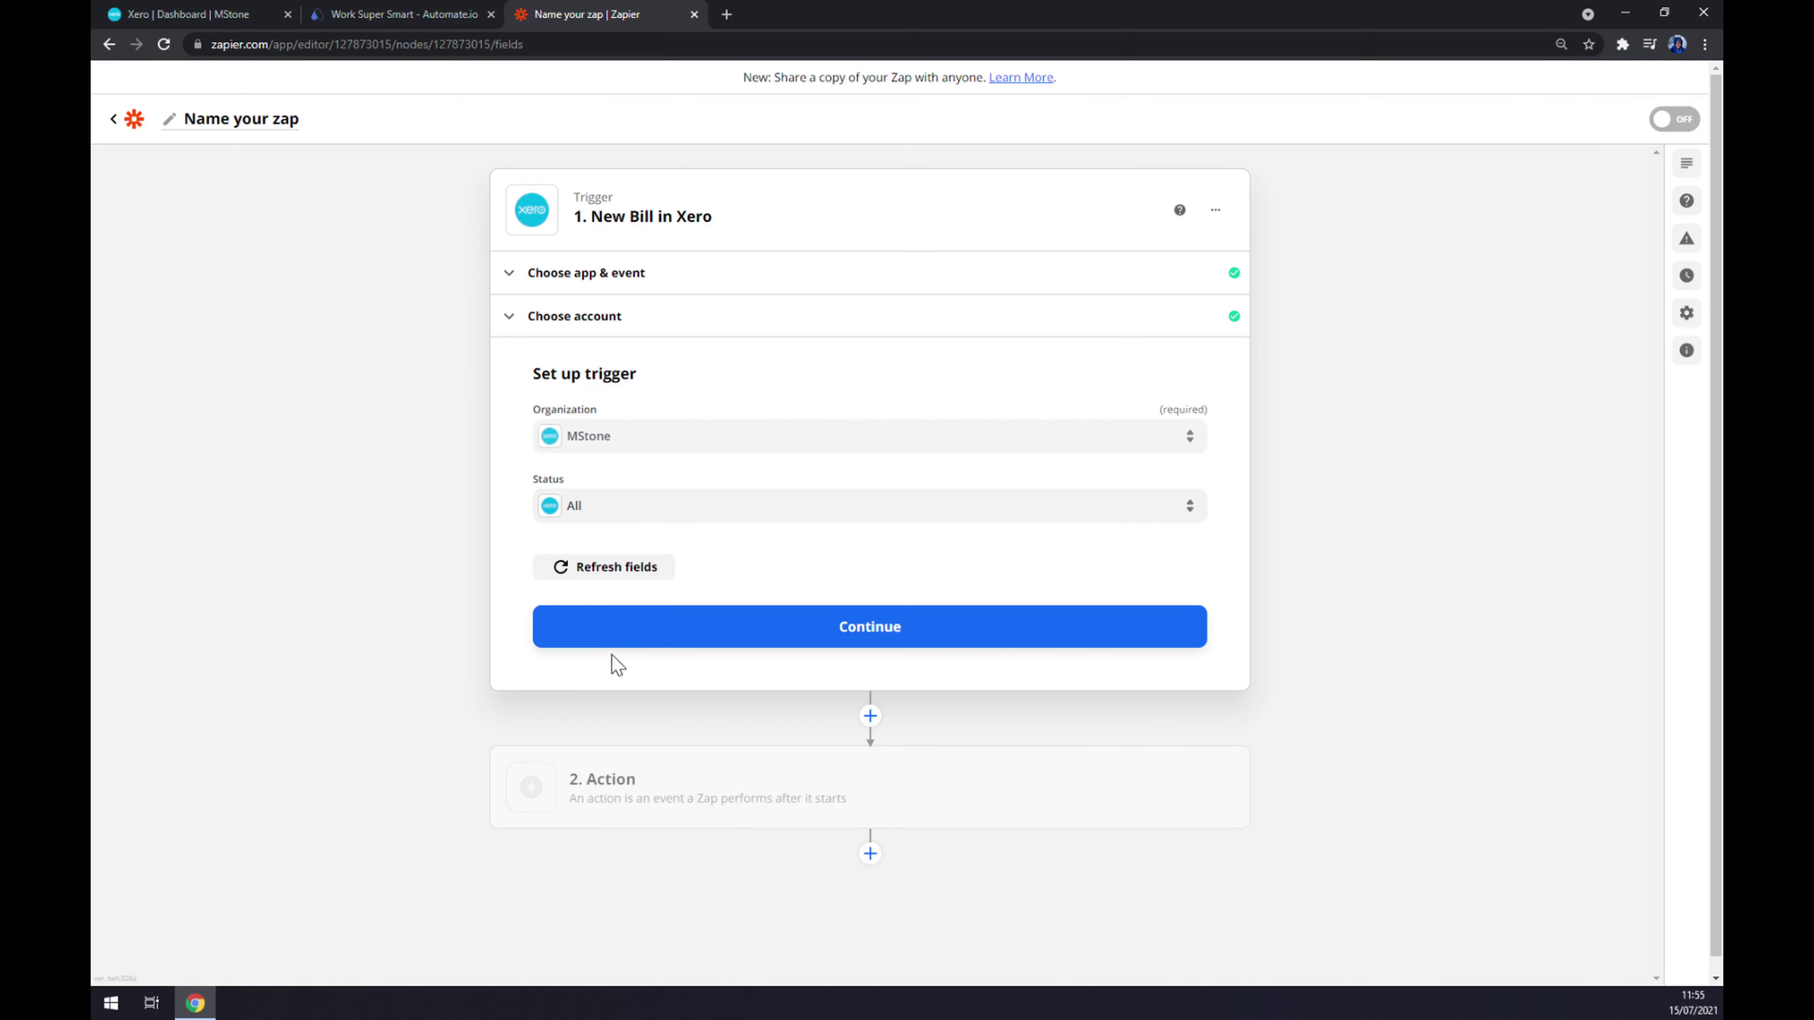
click(671, 647)
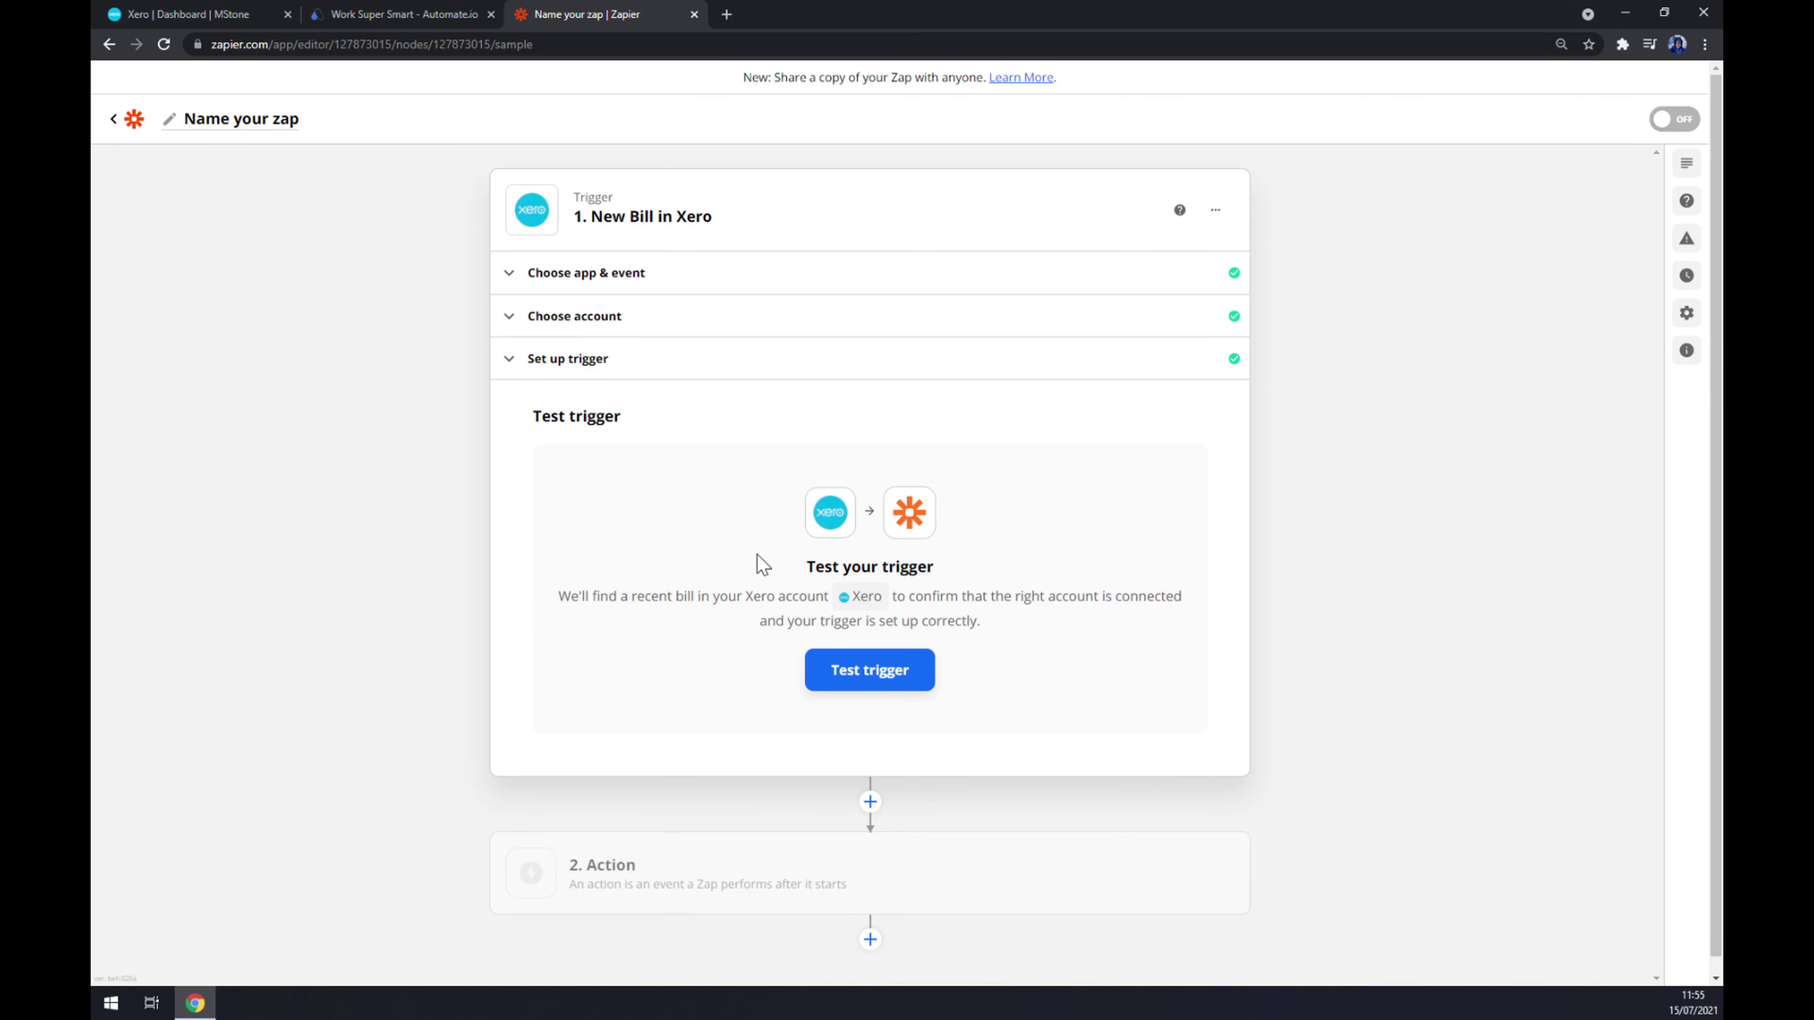
Add a Square action step with Create Customer as its event and continue.
click(746, 875)
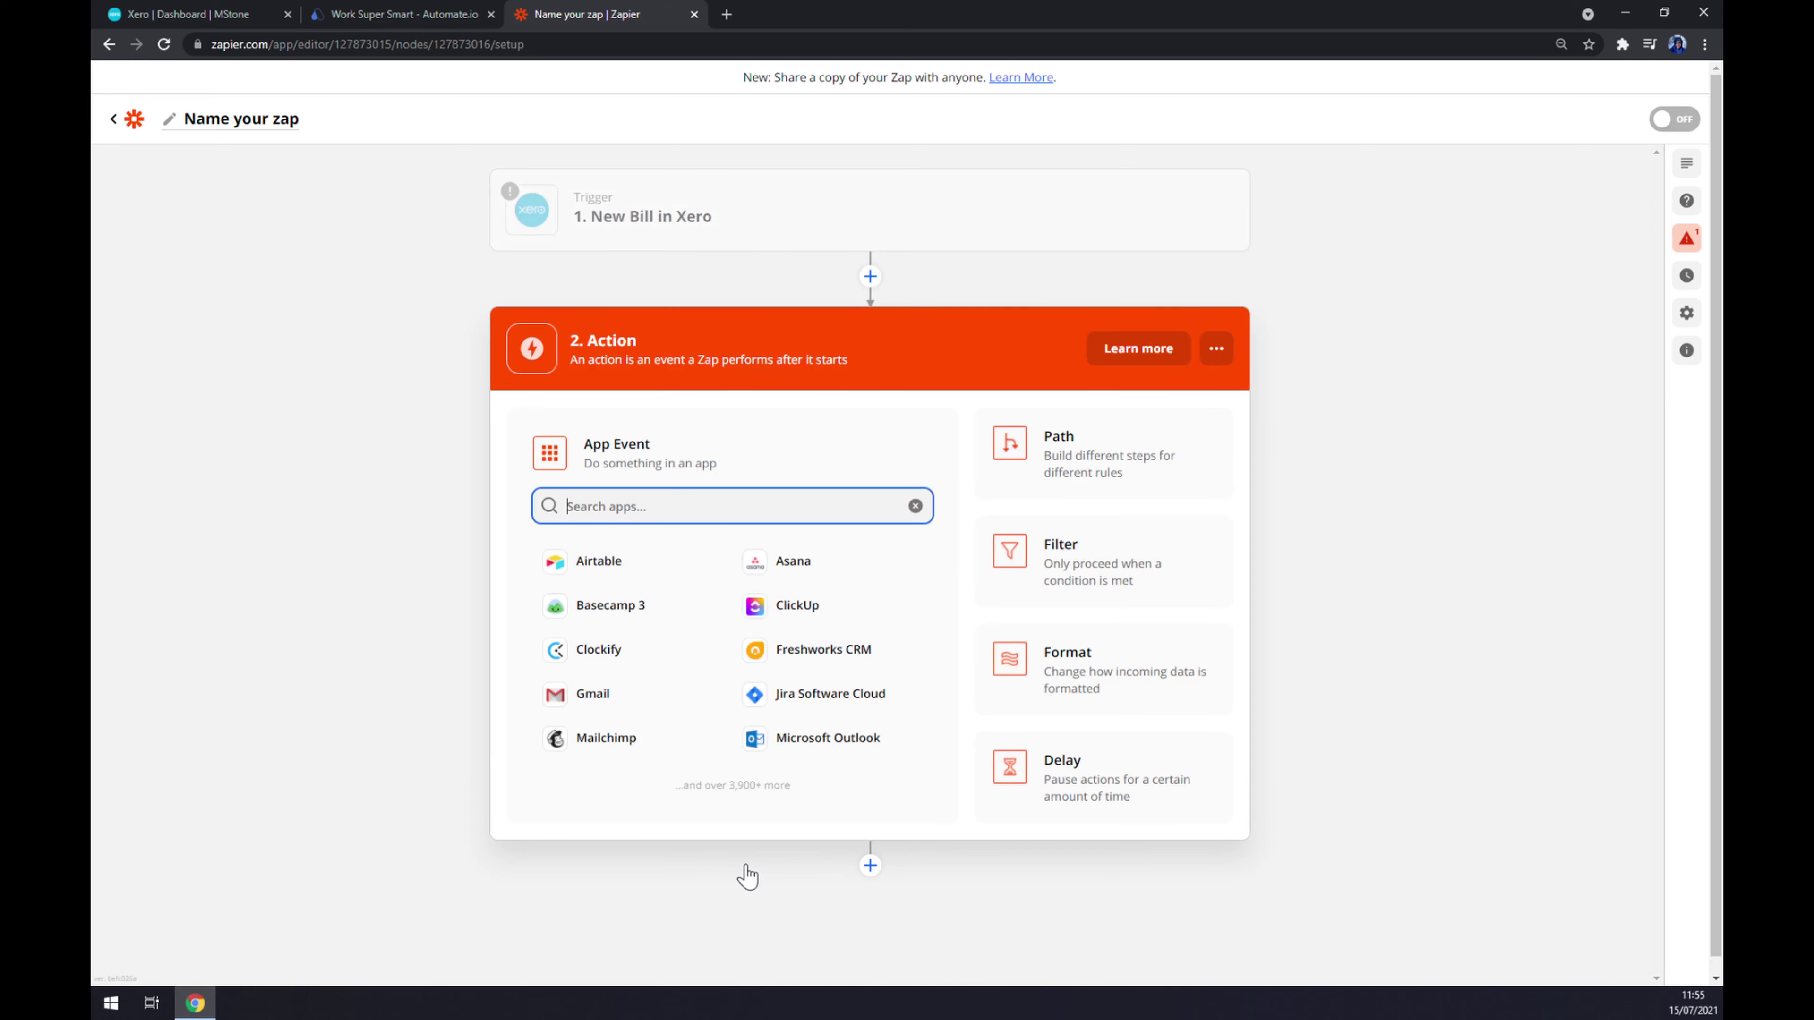
text(square)
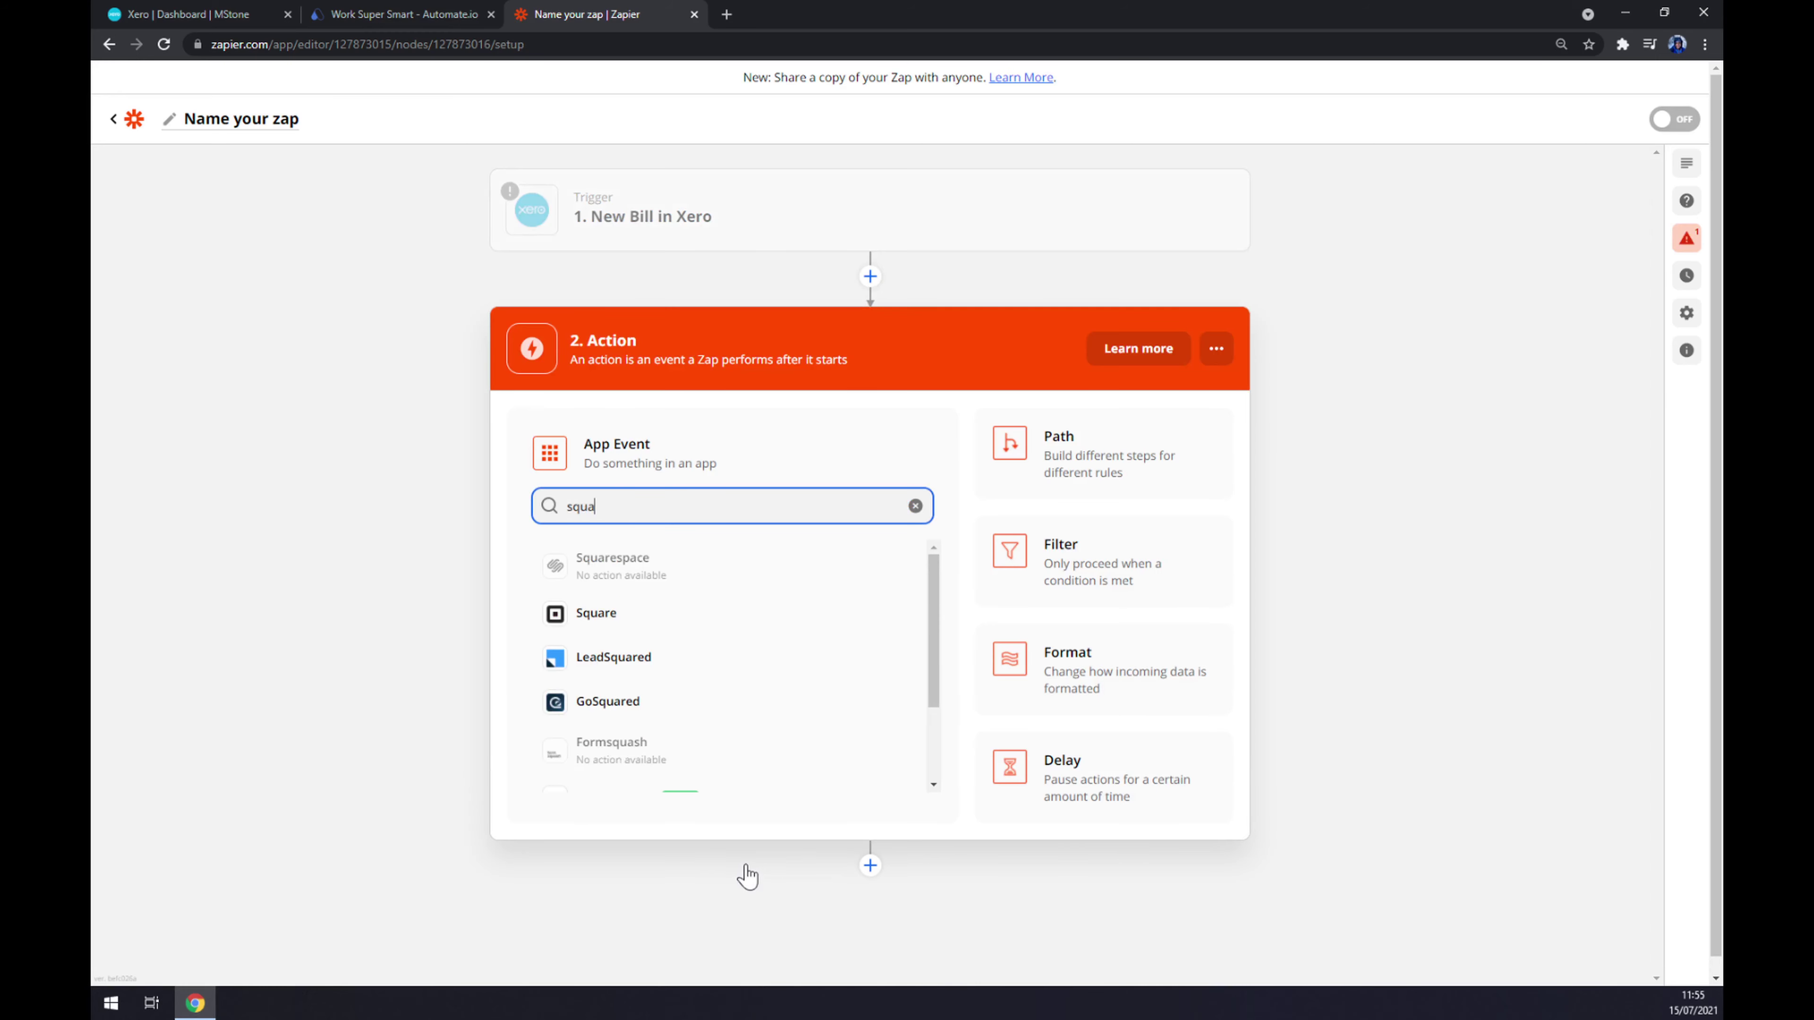
click(584, 563)
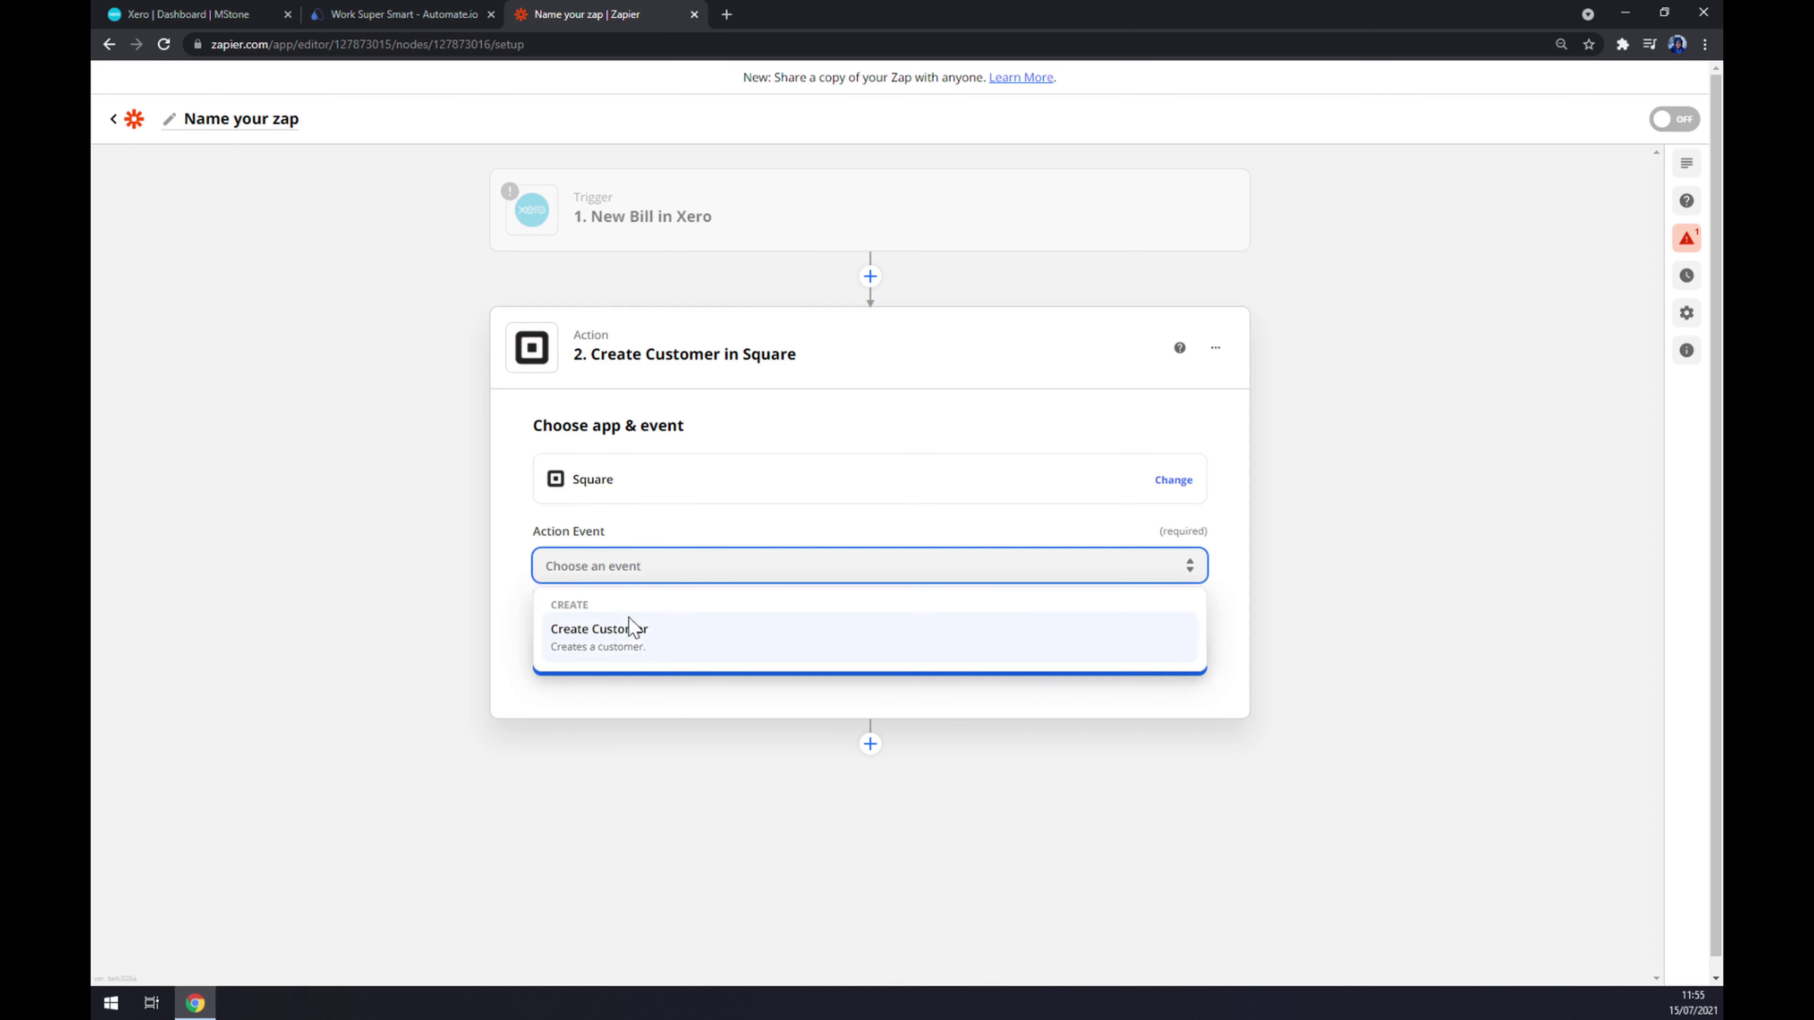
click(632, 629)
click(709, 657)
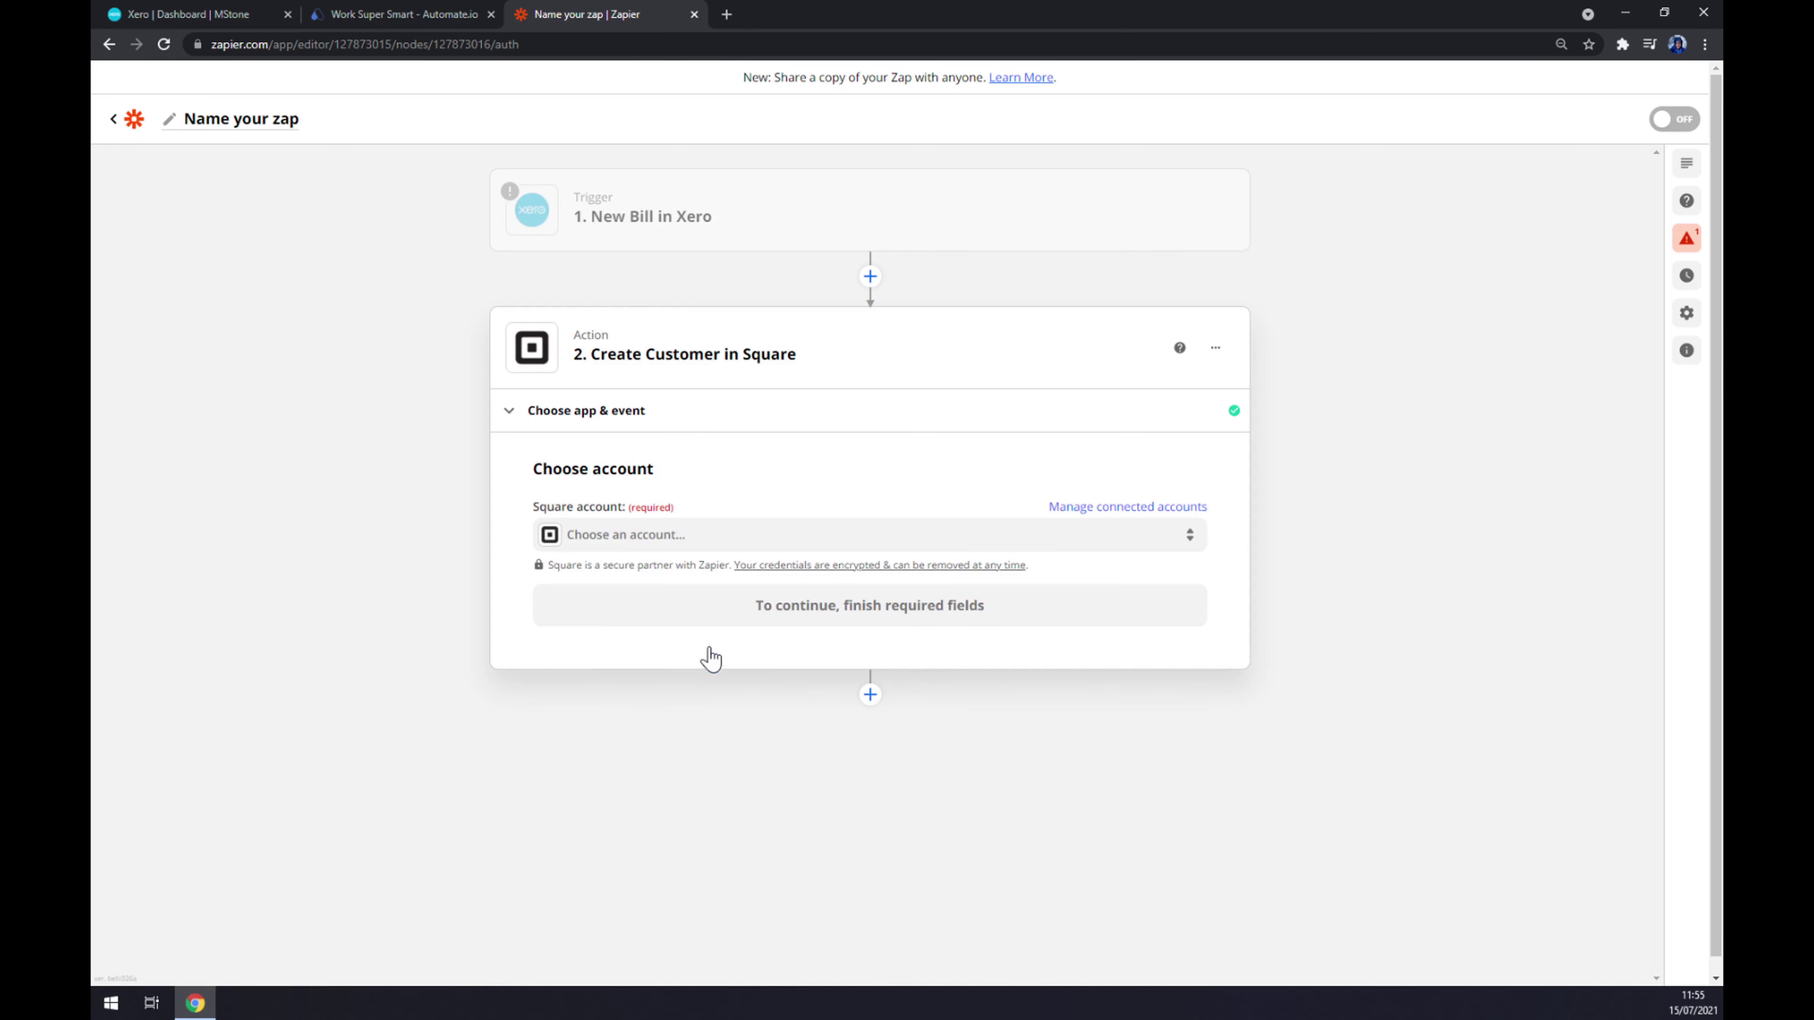